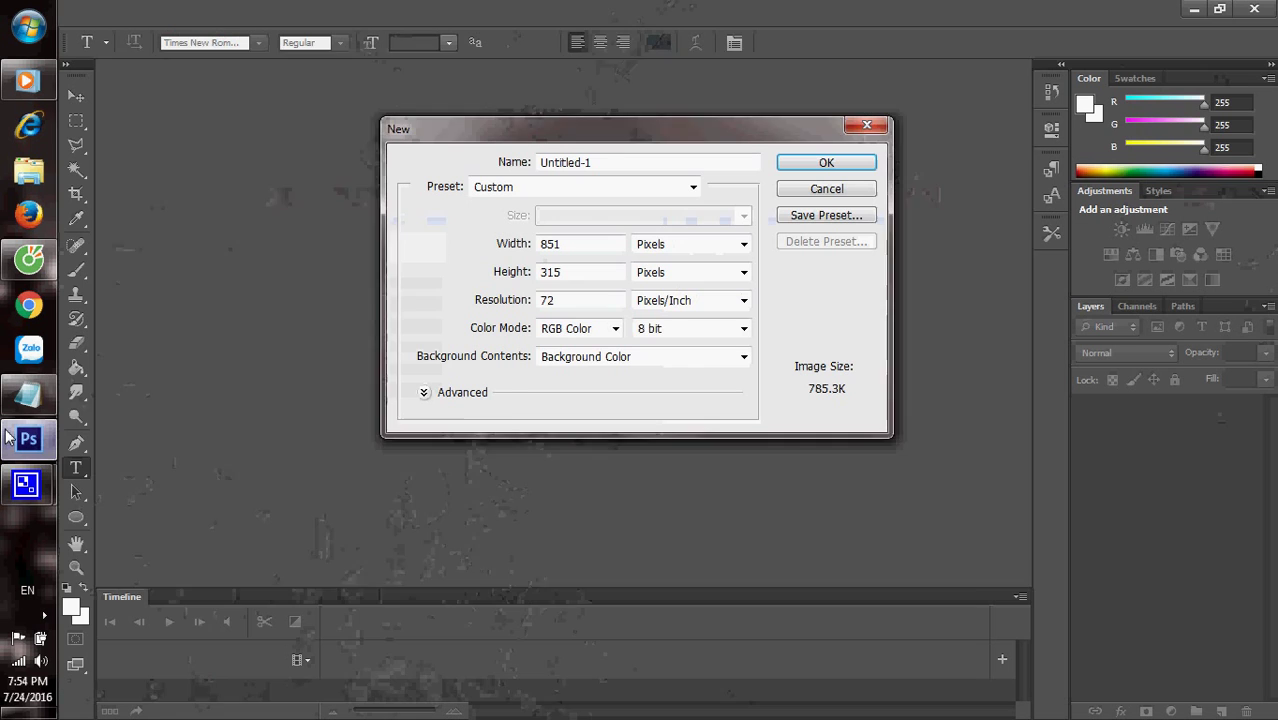
Add the line "nhấn ok" to the Notepad notes, and create a new 851 × 315 pixel RGB document at 72 pixels/inch in Photoshop.
mouse_move(40, 497)
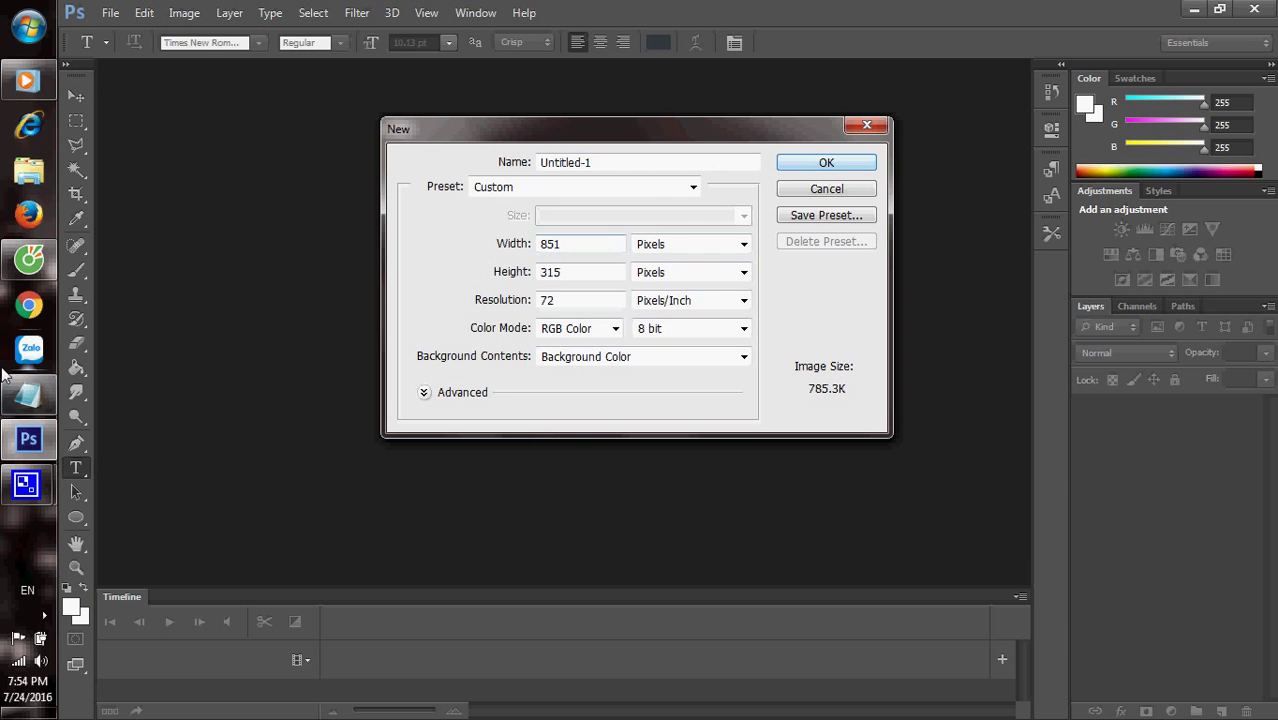
left_click(28, 395)
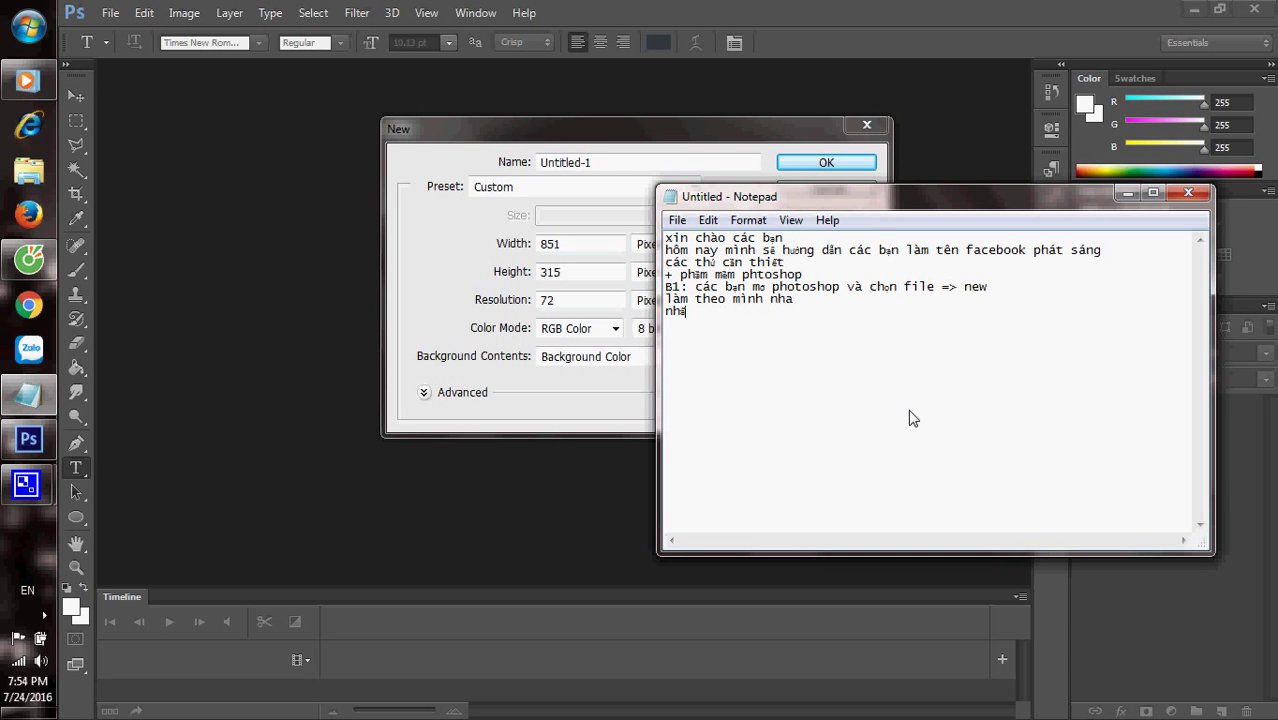
left_click(864, 8)
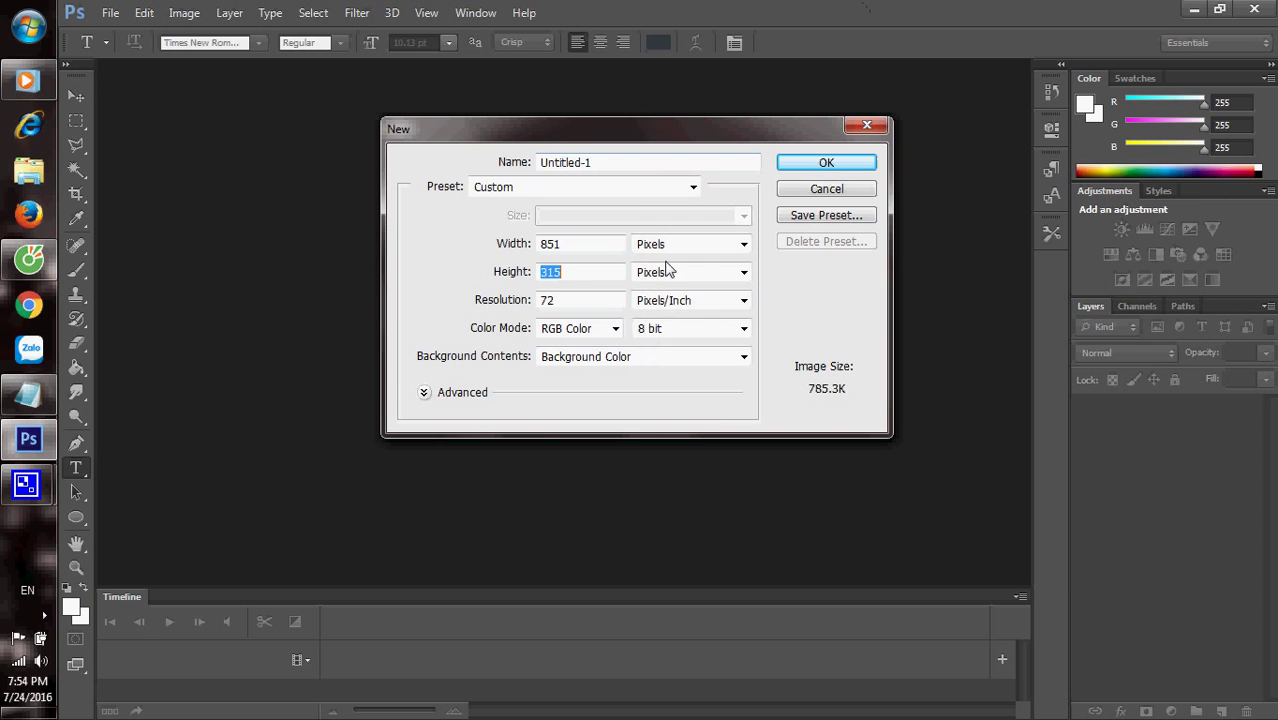
left_click(832, 163)
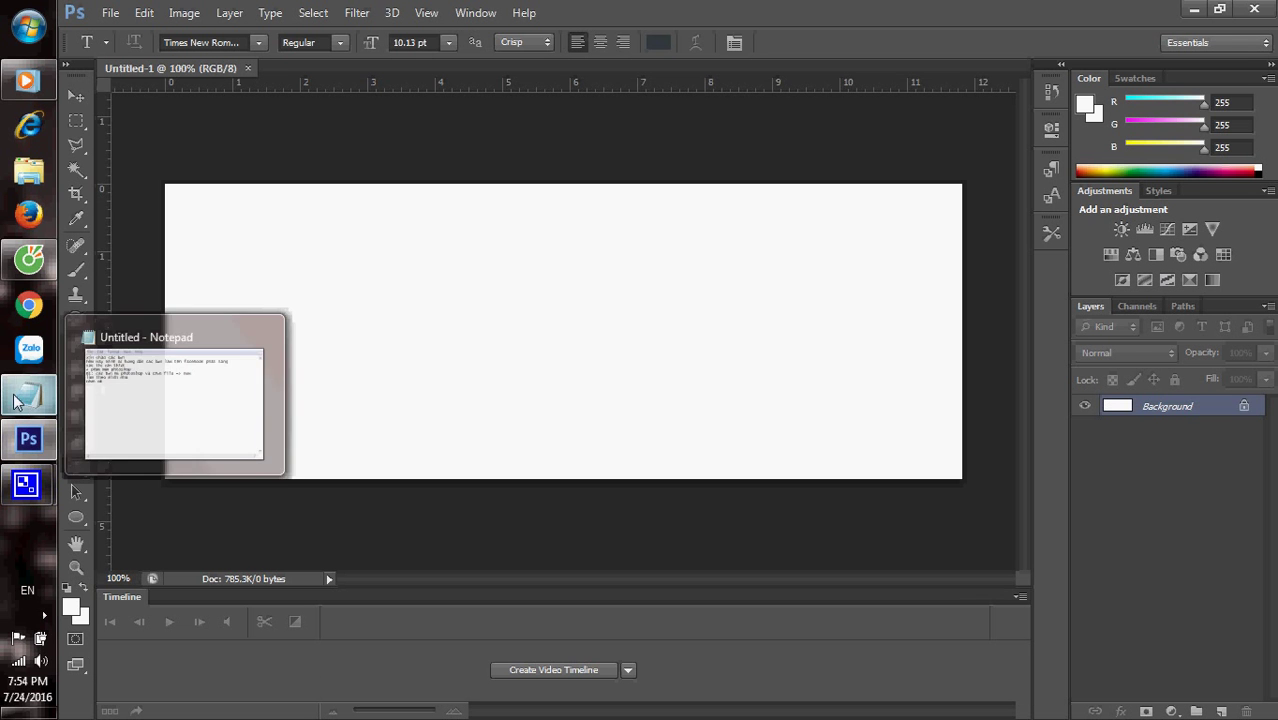
Add the Notepad line "sau đó các bạn vào trang cá nhân của mình và chụp toàn màn hình pc".
mouse_move(12, 440)
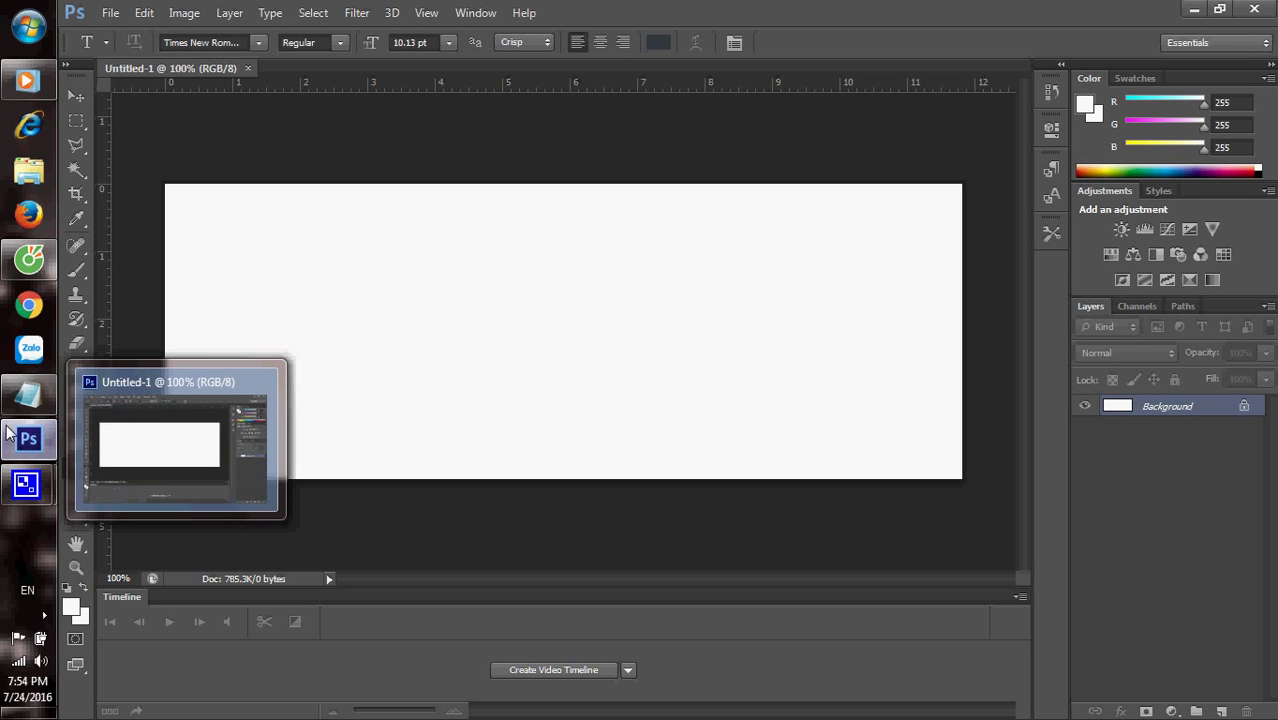
left_click(28, 395)
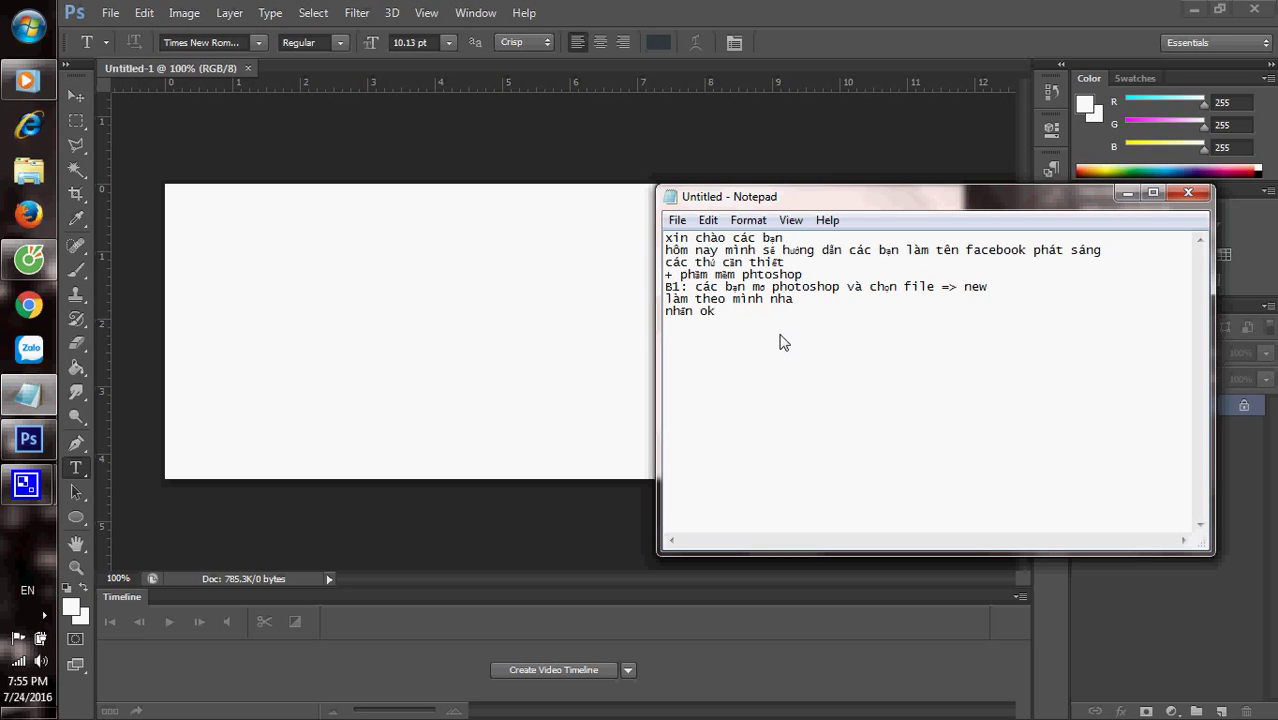
type("sau")
type(" đó các ban vào trang")
type(" cá nhâ")
type("n cua mi")
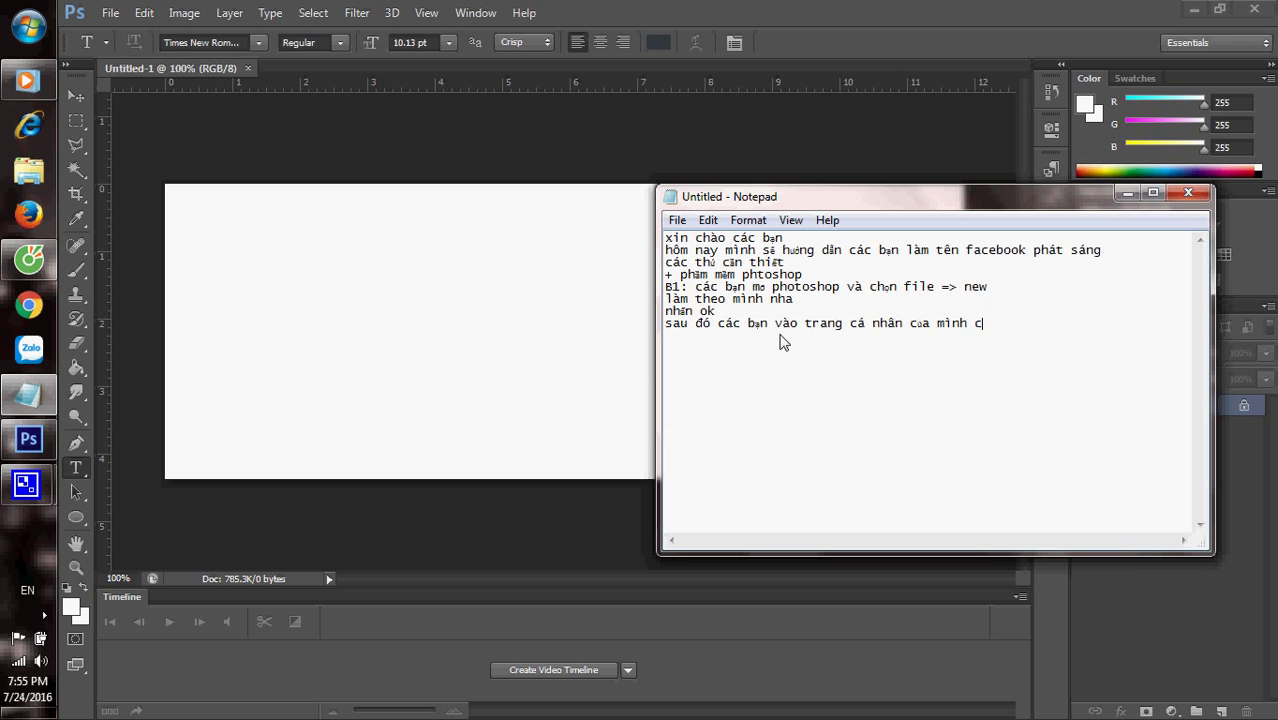
type("nh và chu")
type("p toa")
type("n màn hình pc")
Switch to the Cốc Cốc browser, capture the full screen showing the Facebook profile page, and return to Photoshop.
left_click(29, 259)
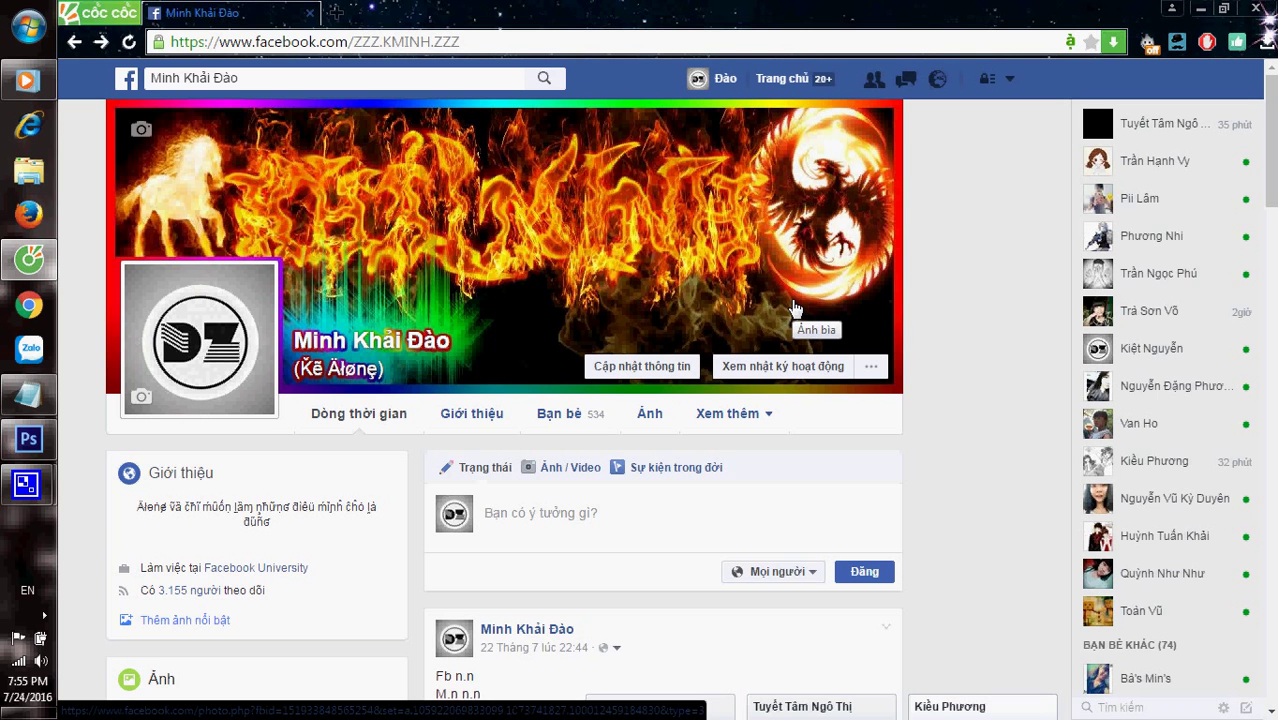
left_click(12, 446)
Add the line "vào photoshop và chọn Ctril+V" to the Notepad notes.
left_click(28, 395)
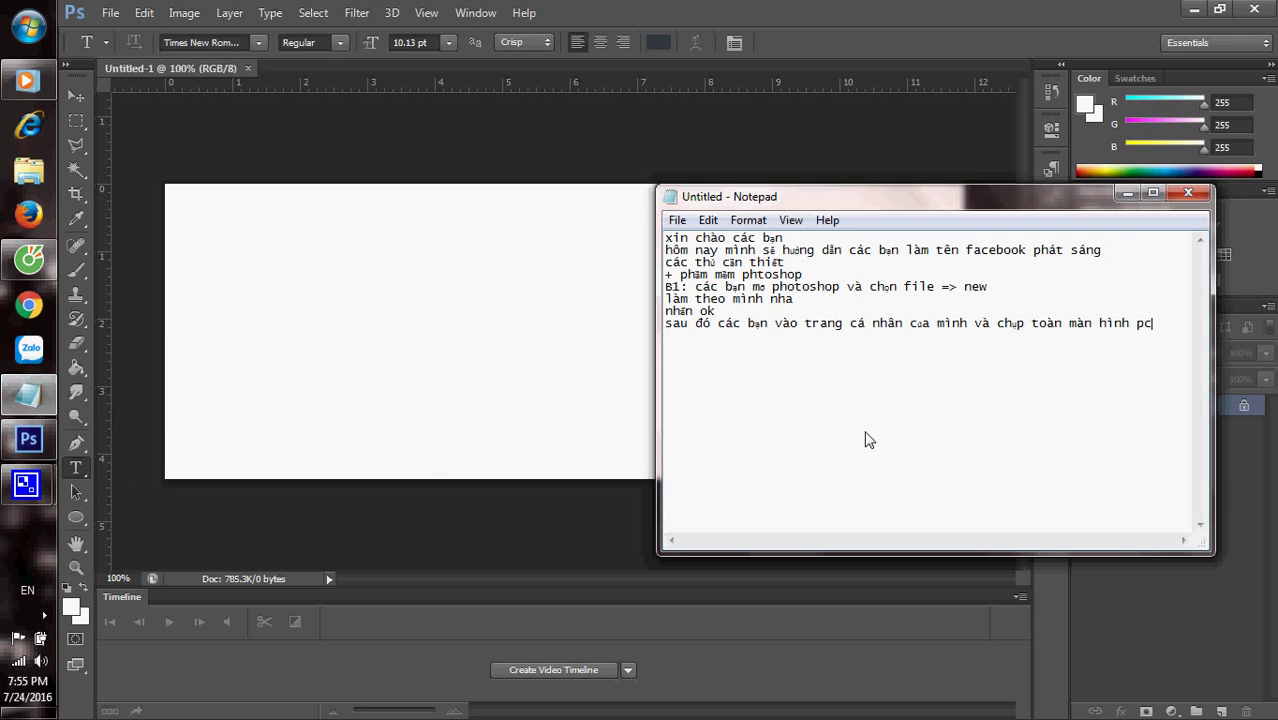
type("vào ph")
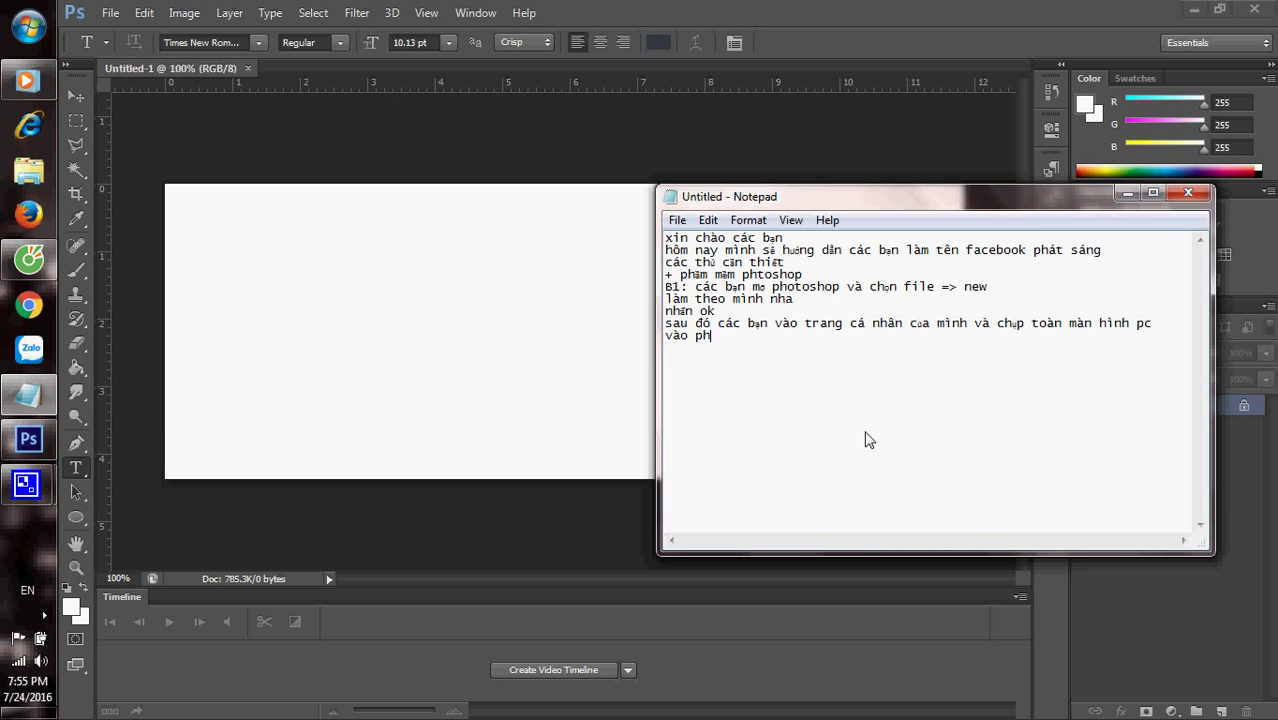
type("otoshop vaf chọn Ctrl+V")
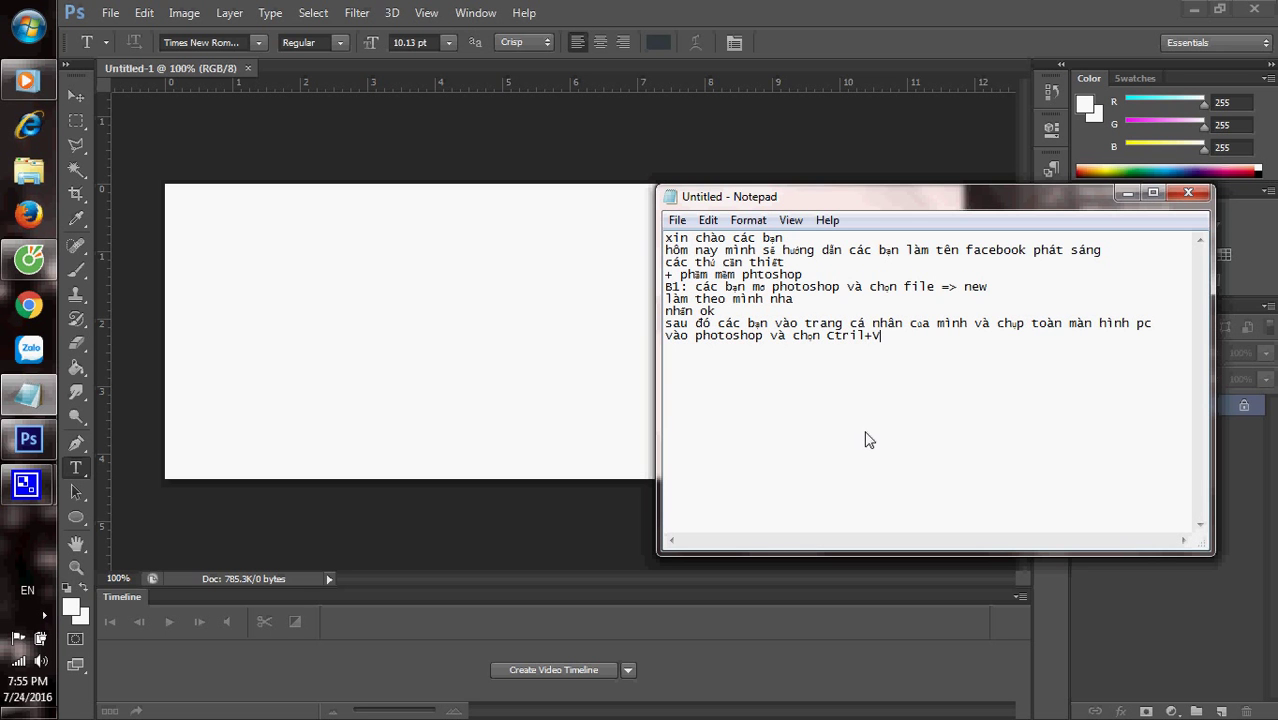
Paste the captured Facebook screenshot into the Photoshop document and move it so the profile cover fills the canvas.
left_click(860, 7)
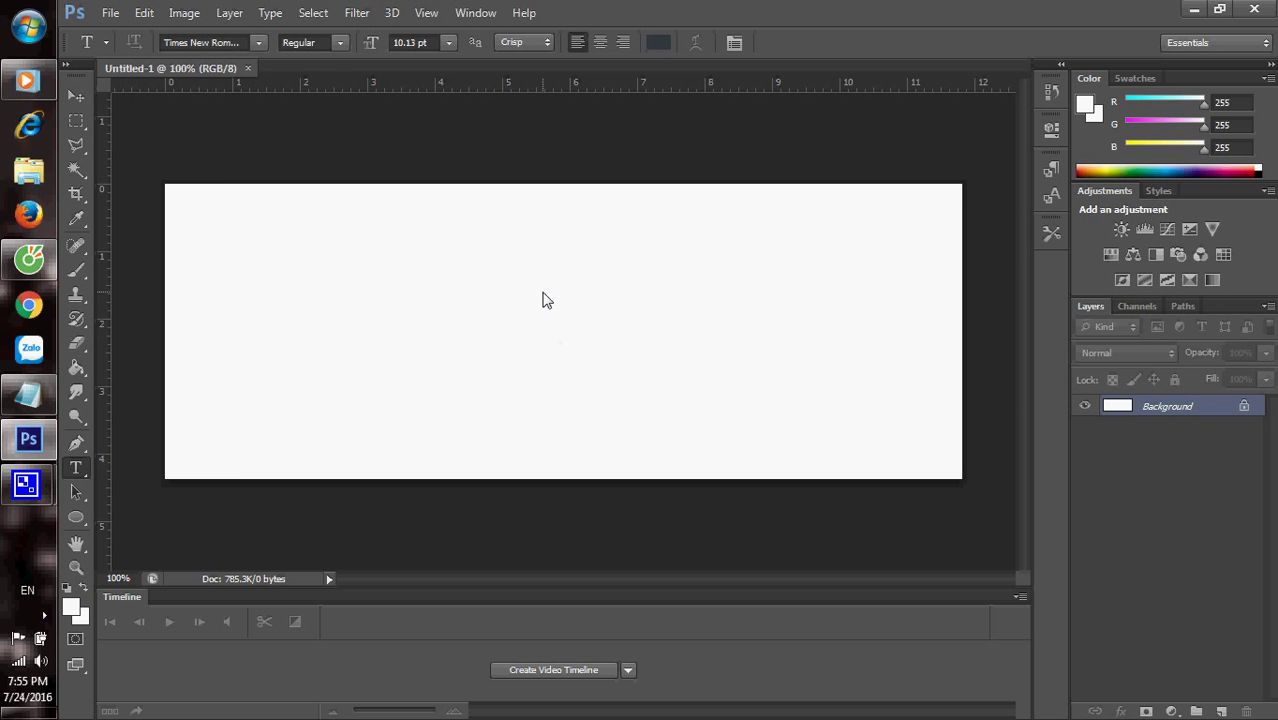
key("ctrl+v")
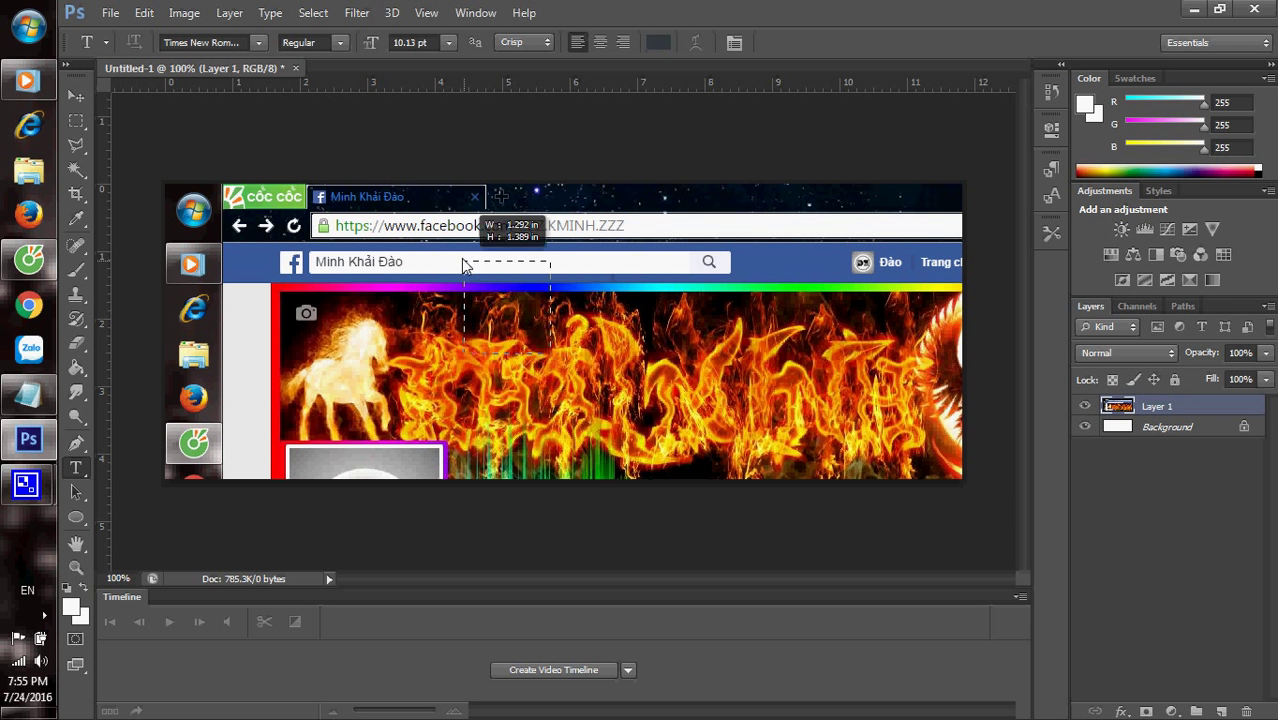
left_click(469, 270)
left_click(80, 101)
right_click(1128, 410)
left_click(785, 190)
left_click(633, 281)
left_click_drag(695, 345, 588, 254)
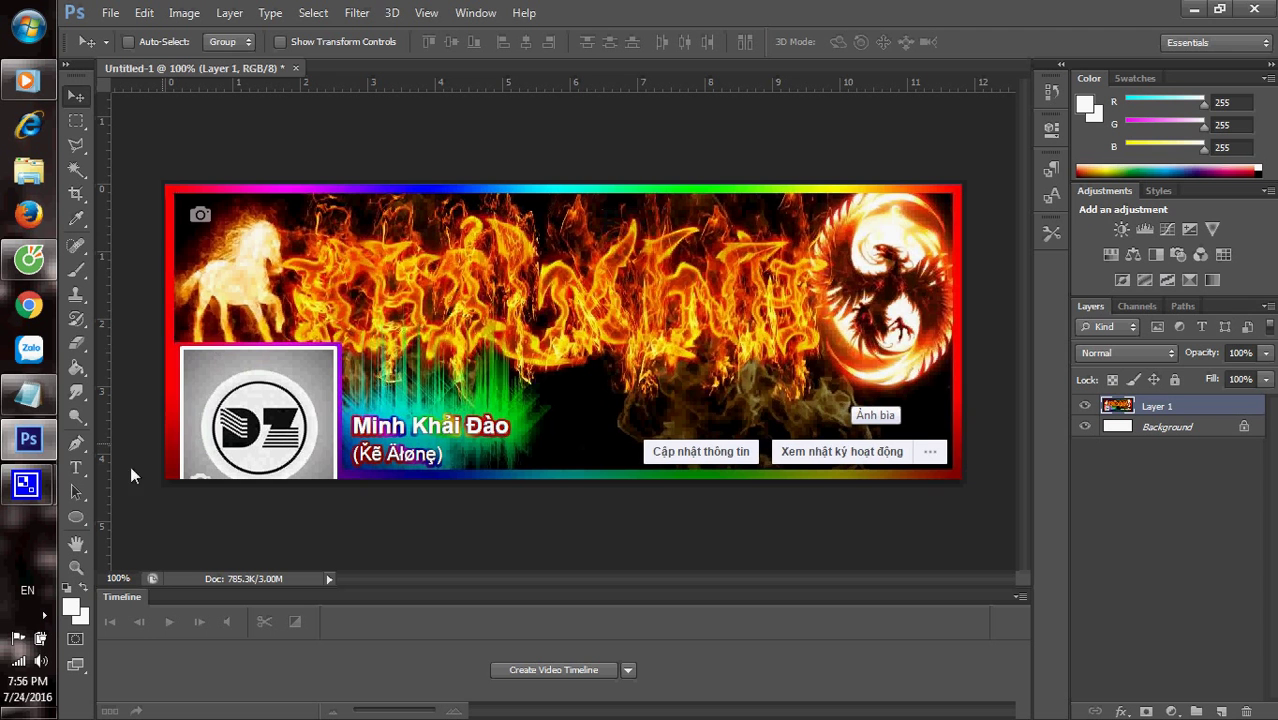
Add the line "các bước sau các bạn làm theo mình nha" to the Notepad notes.
left_click(28, 395)
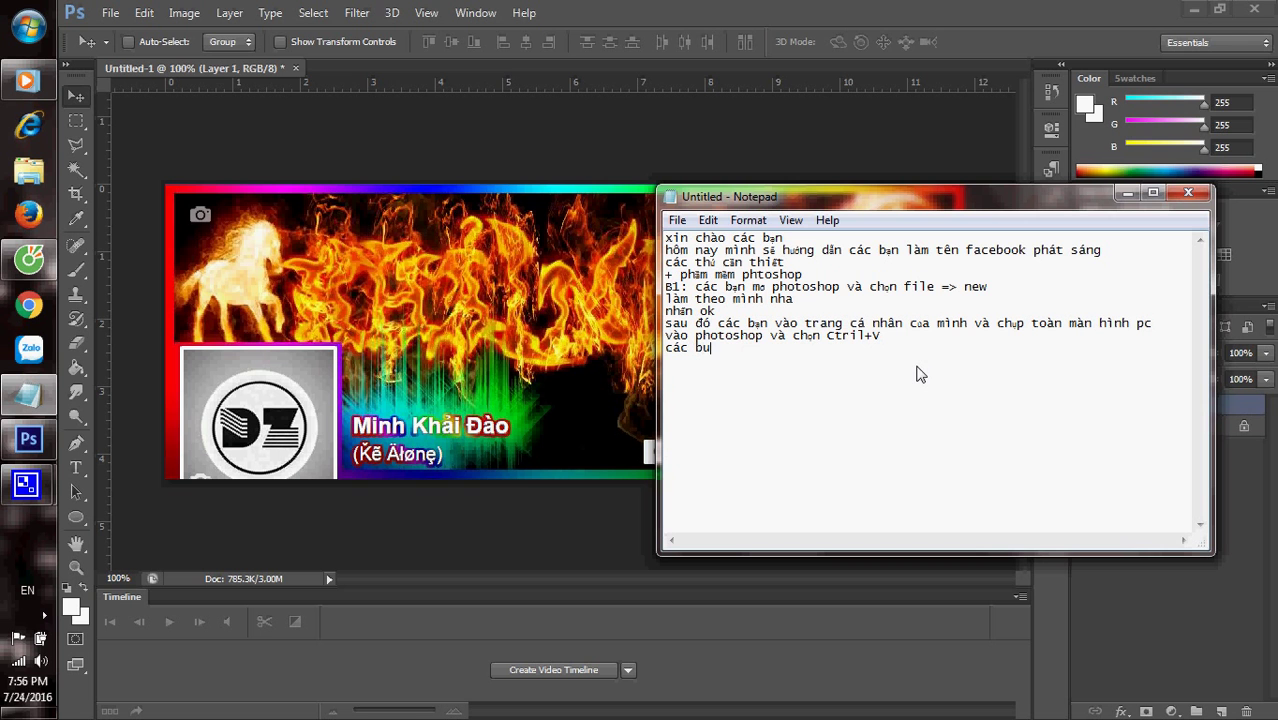
type("sau")
type(" các ba")
type("nj lamf theo mi")
type("nhf nha")
Select the first letter of the profile name on the cover in Photoshop with the Magic Wand at tolerance 32.
left_click(629, 10)
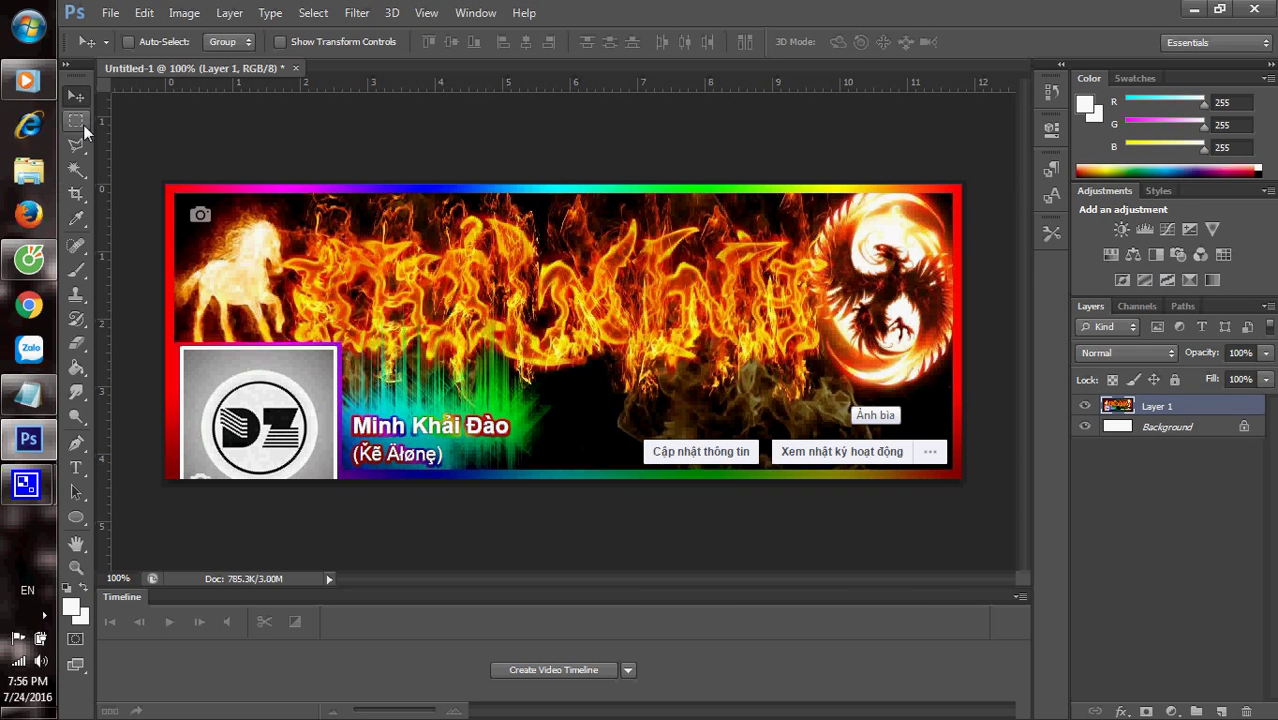
left_click(76, 567)
left_click(395, 455)
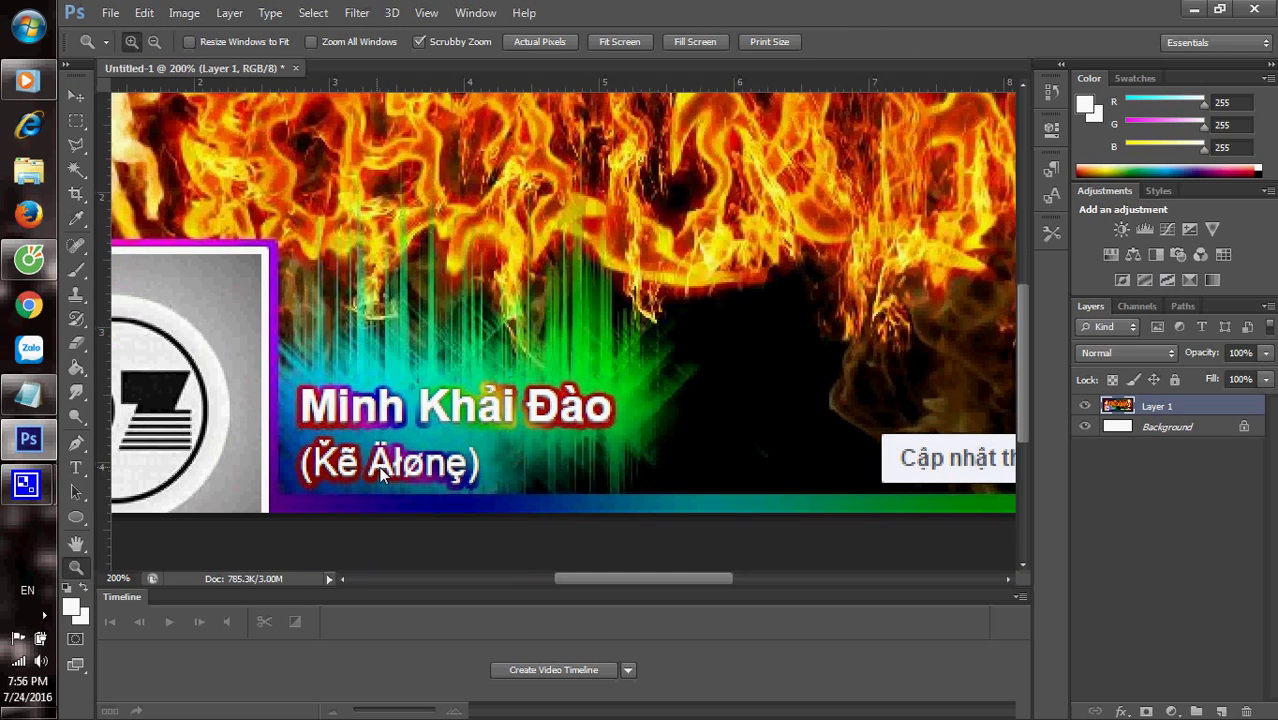
left_click(378, 460)
left_click(372, 462)
left_click(380, 470)
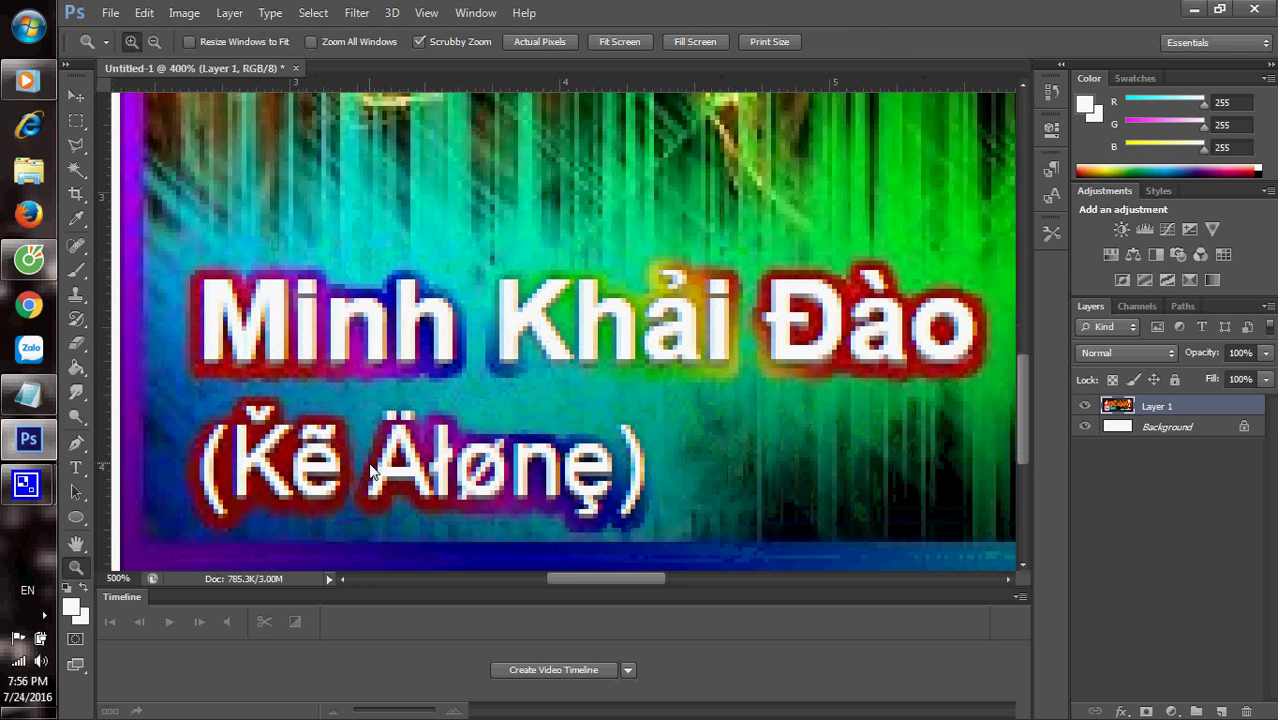
left_click(72, 175)
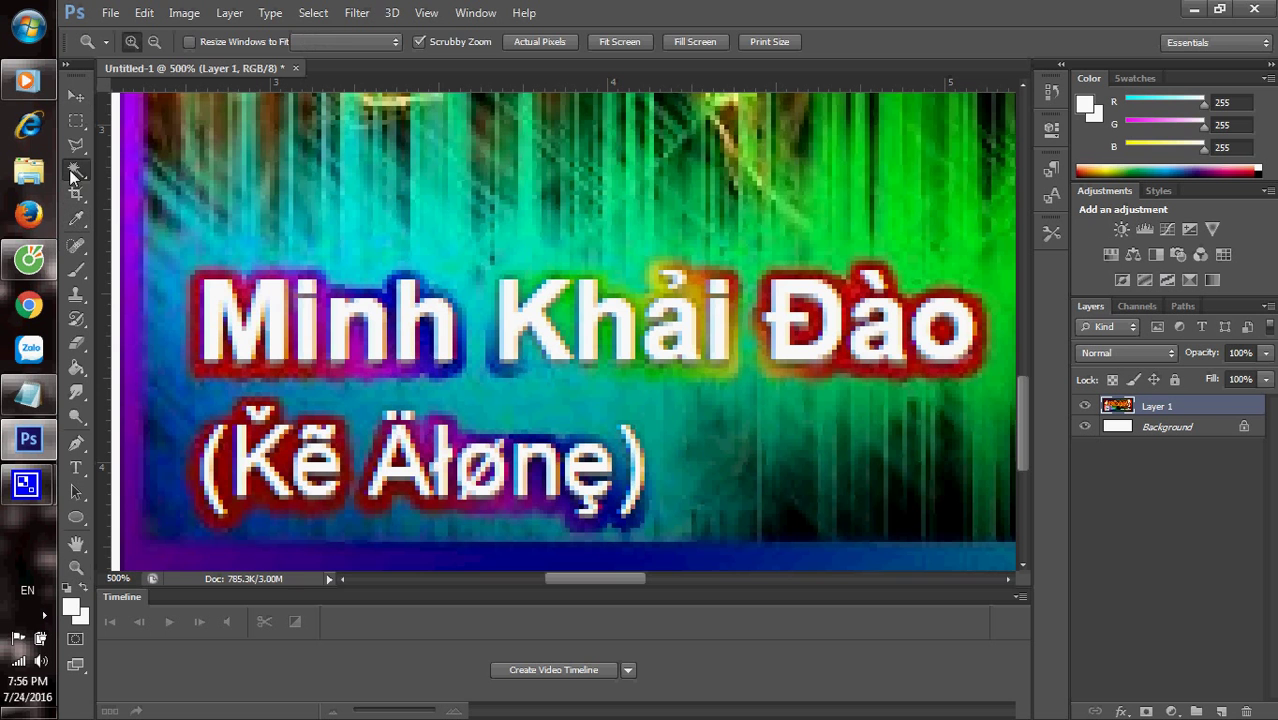
left_click(222, 305)
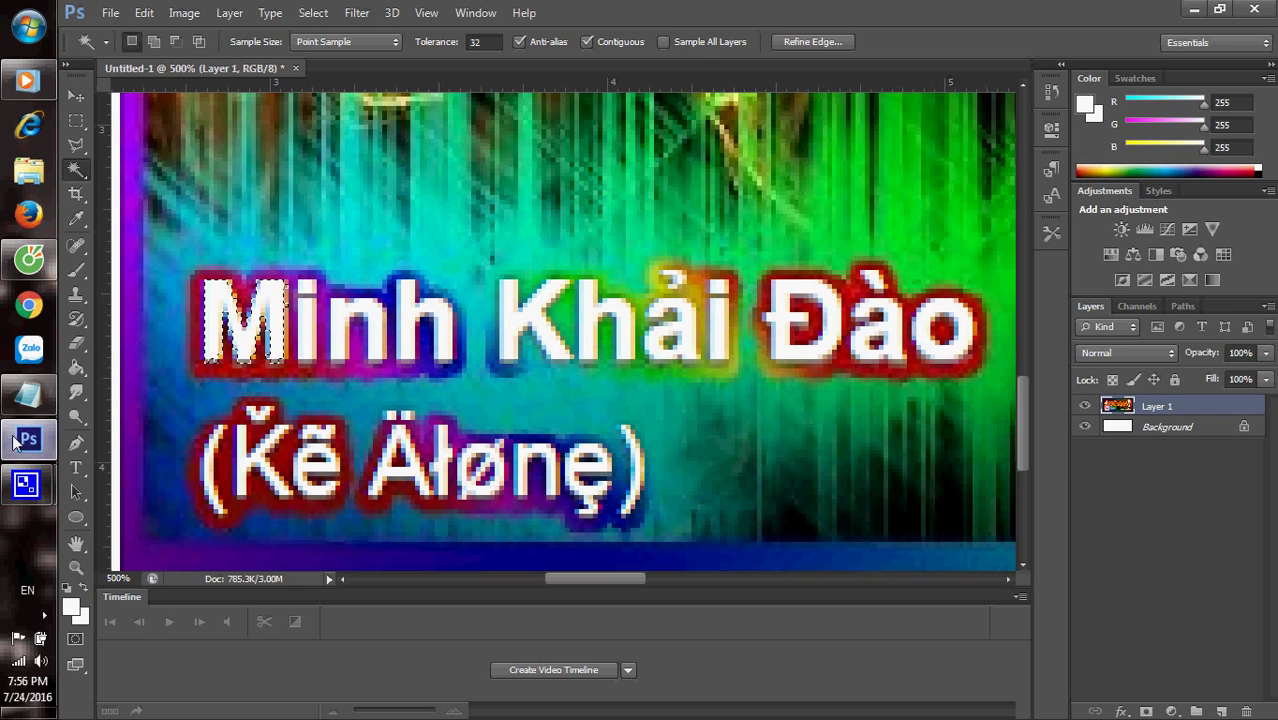
Add the Notepad lines "khi magic các chữ cái" and "các bạn lưu ý nhấn tổ hợp chuột với Shift nha".
left_click(28, 397)
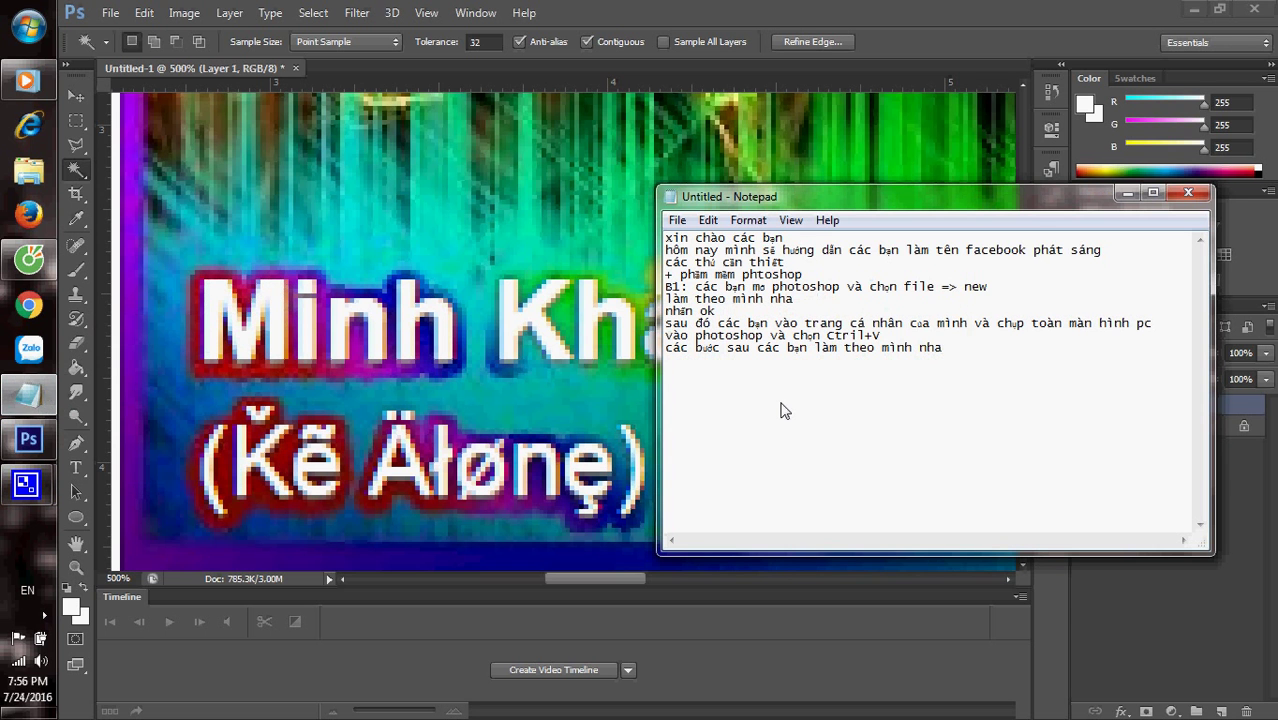
type("khi magic các chư cái")
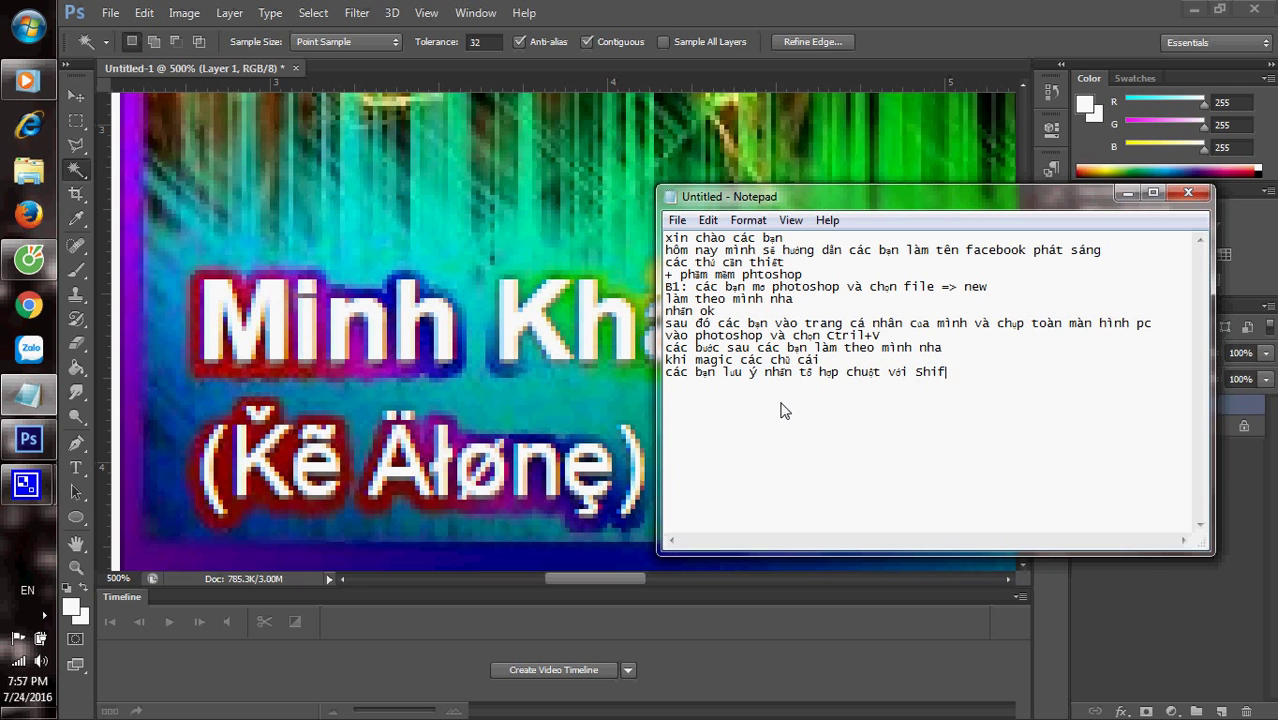
type("nha")
left_click(27, 395)
left_click(27, 80)
mouse_move(175, 380)
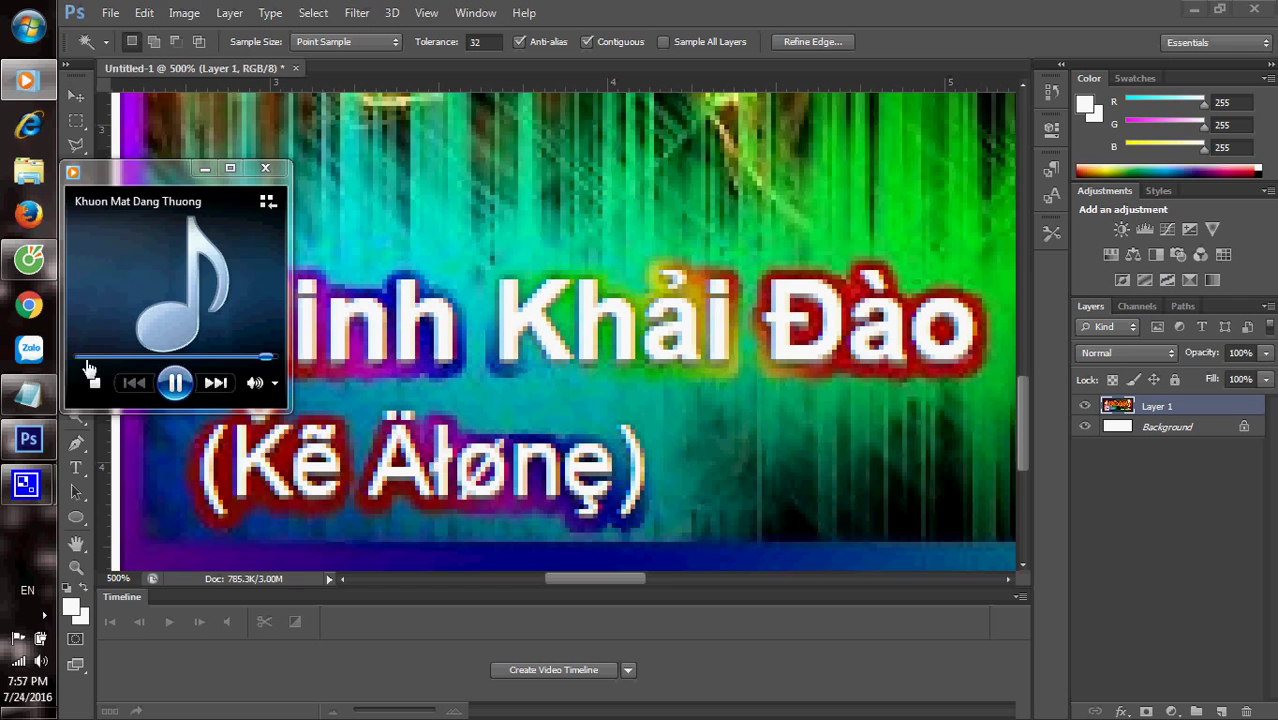
left_click(755, 6)
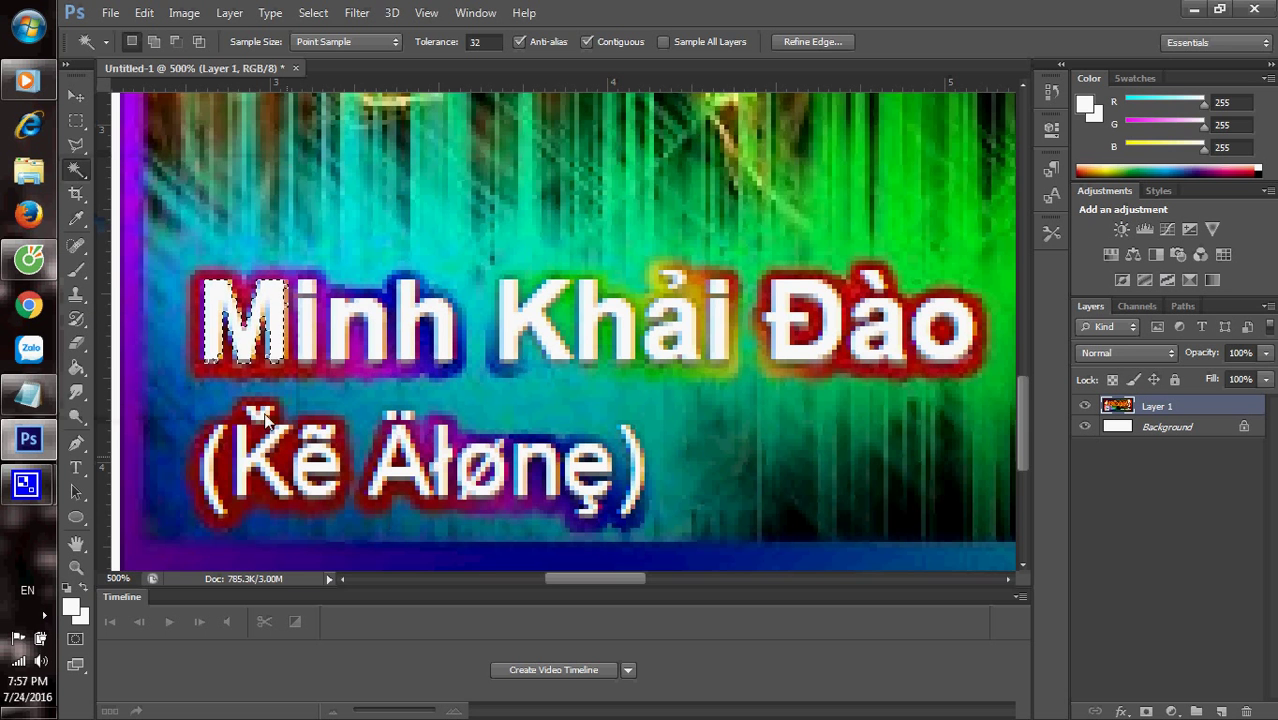
Add the remaining letters of the profile name and the parenthesised nickname below it to the Magic Wand selection.
left_click(306, 324, "shift")
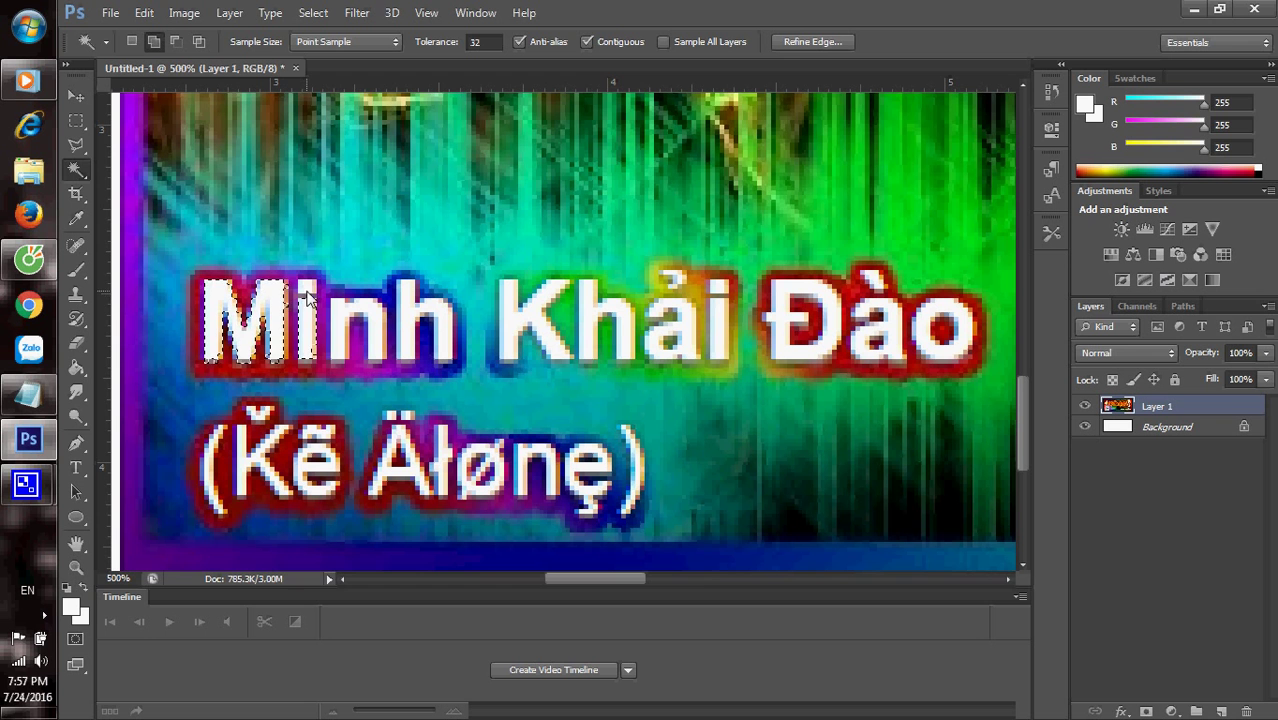
left_click(378, 322, "shift")
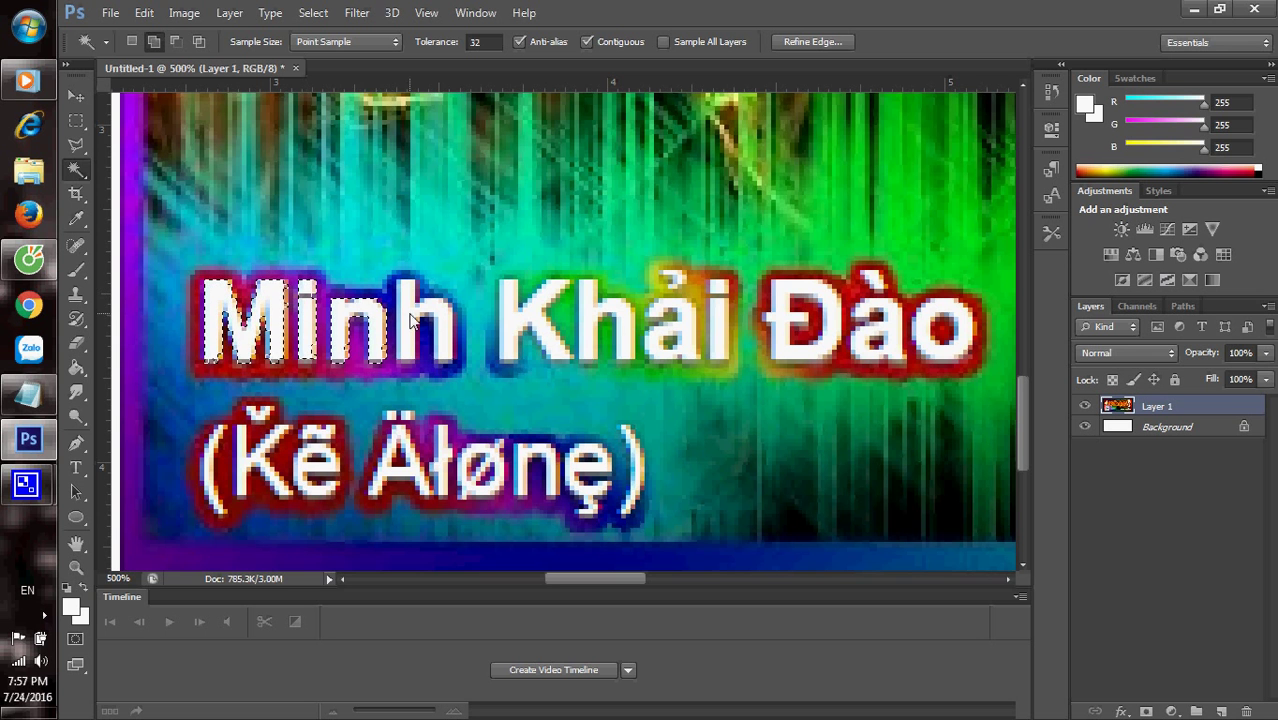
left_click(412, 320, "shift")
left_click(548, 316, "shift")
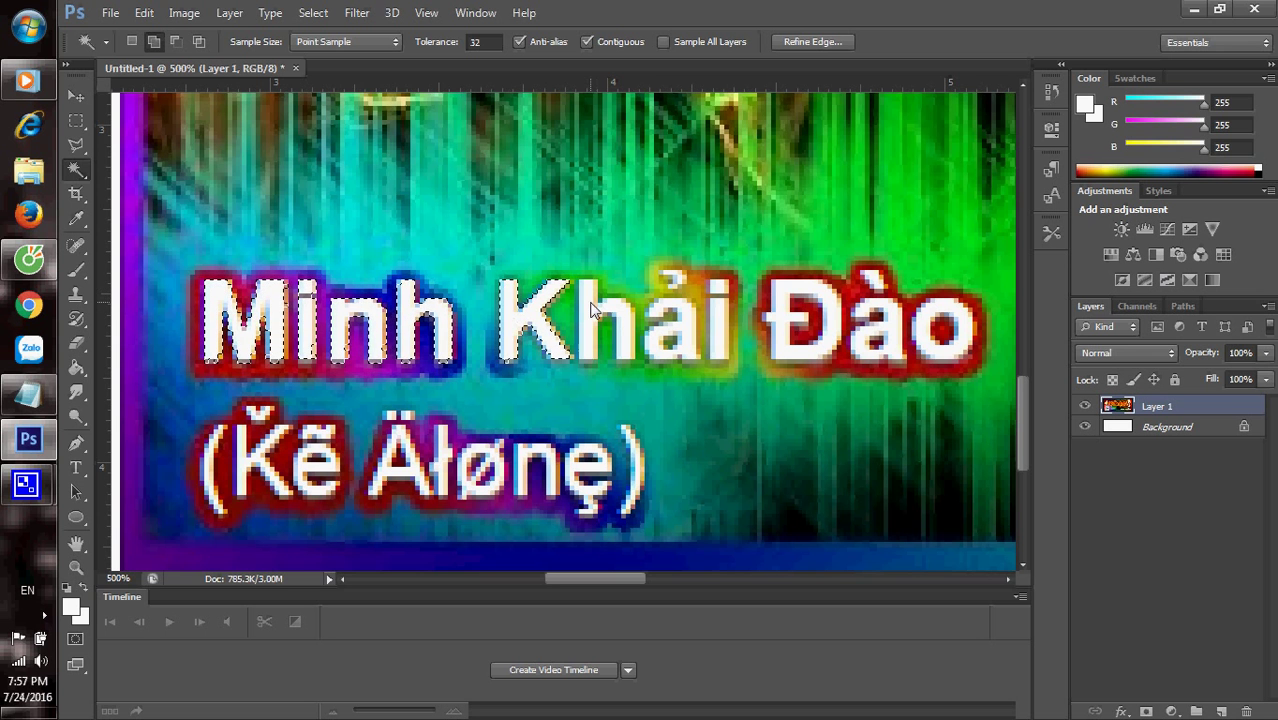
left_click(591, 310, "shift")
left_click(675, 280, "shift")
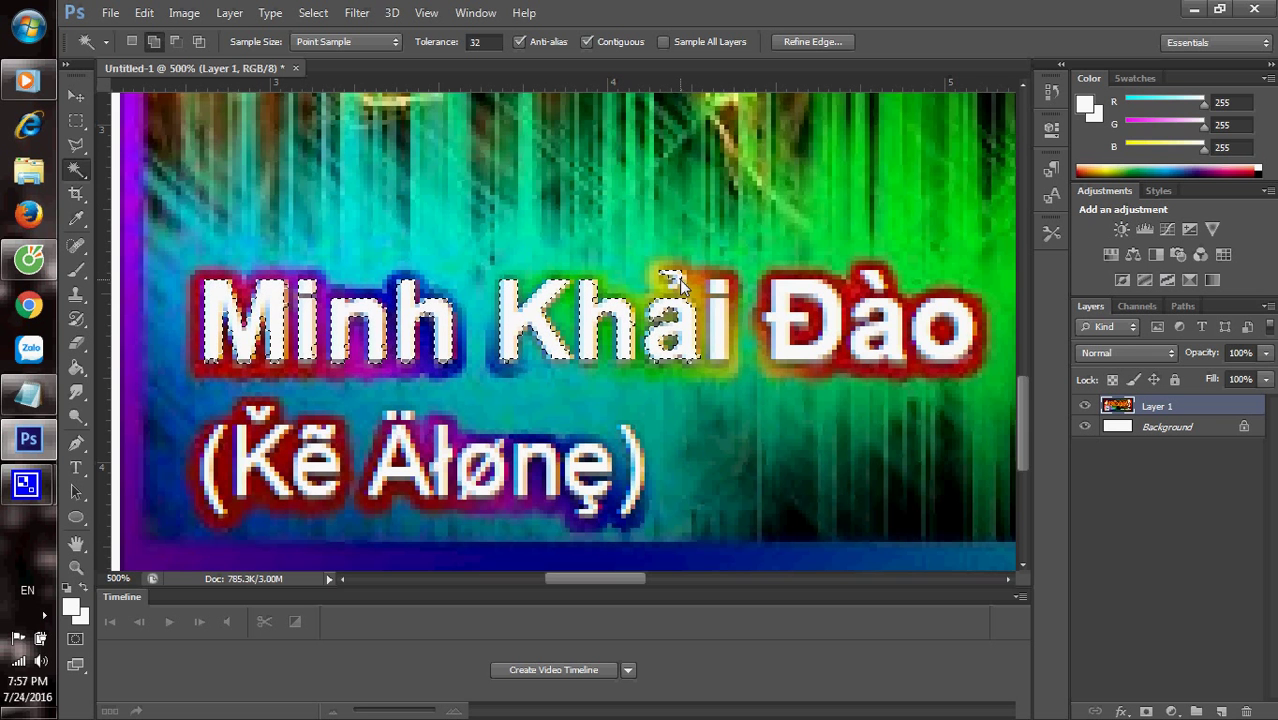
left_click(720, 290, "shift")
left_click(786, 320, "shift")
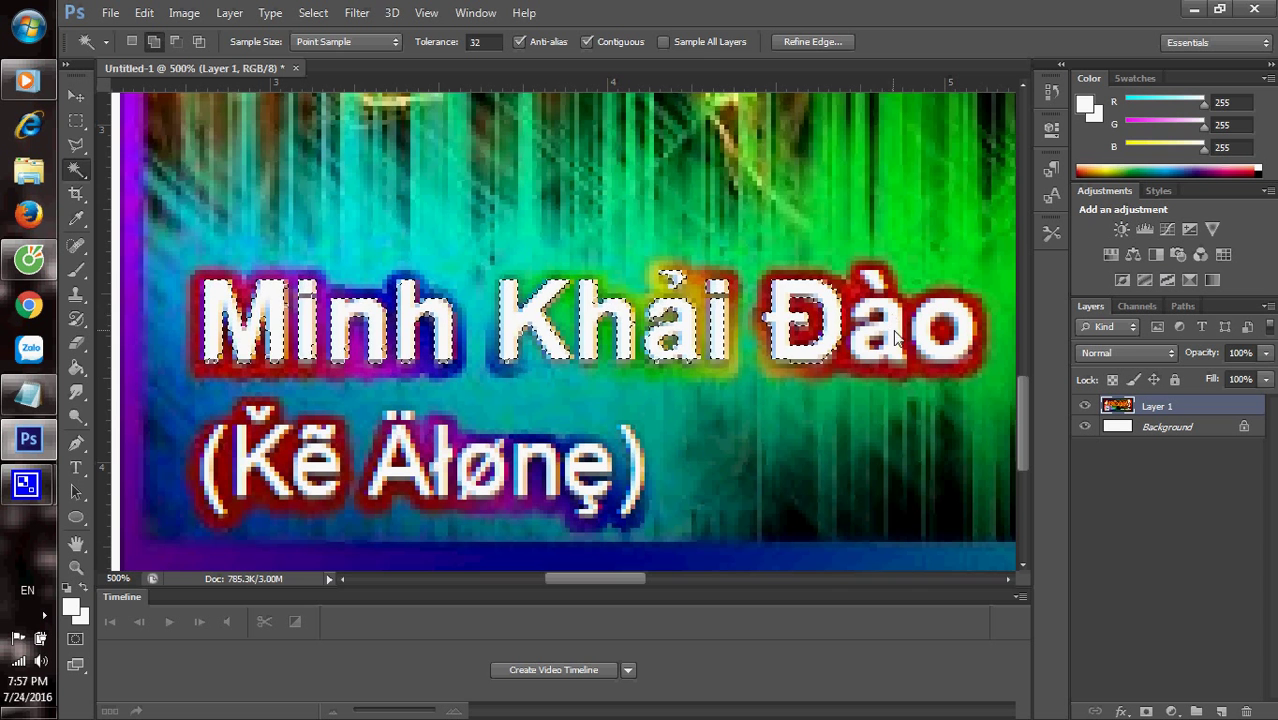
left_click(895, 338, "shift")
left_click(928, 334, "shift")
left_click(632, 487, "shift")
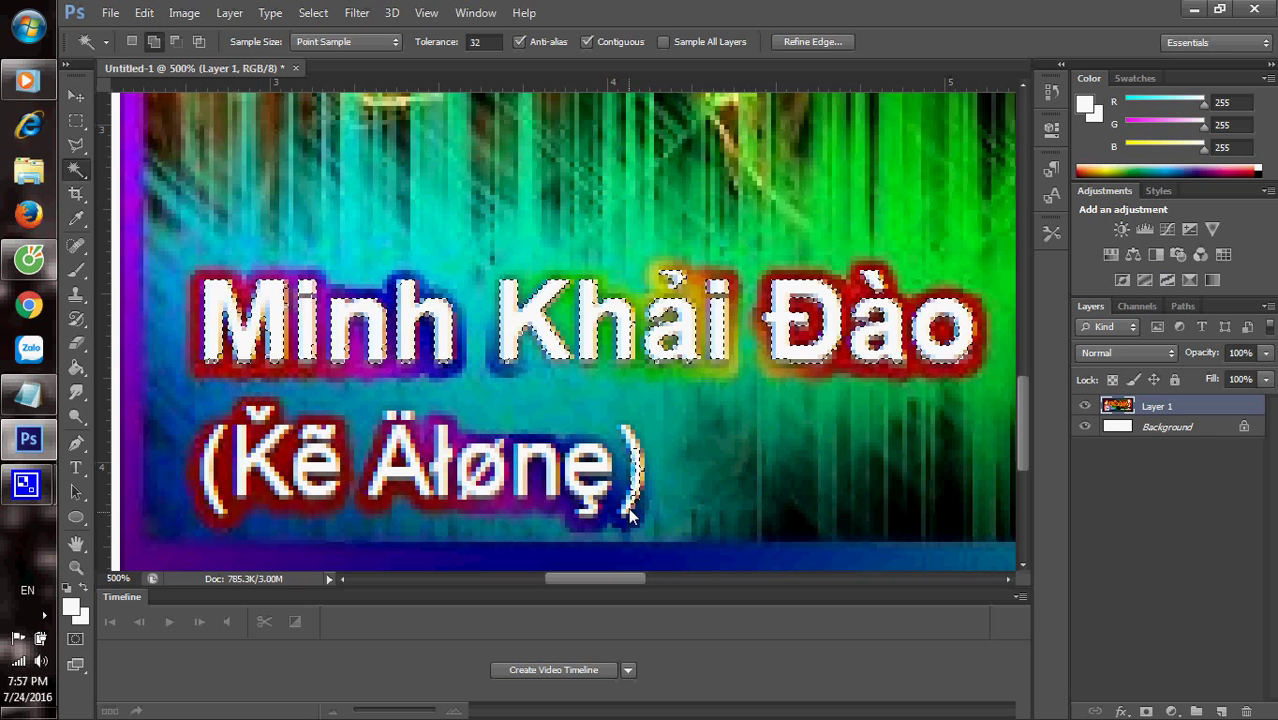
left_click(631, 440, "shift")
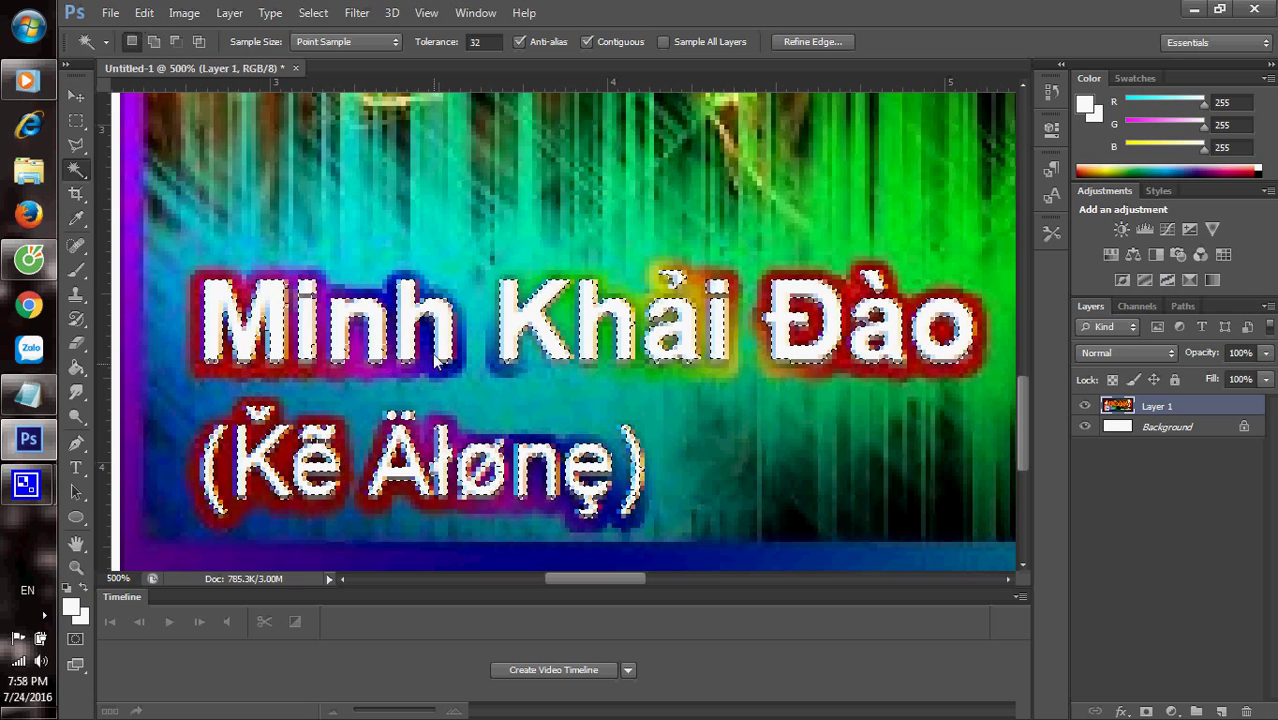
Add the instruction "nhấn Ctrl+J" to the Notepad notes, and copy the selected letters onto a new layer in Photoshop.
left_click(15, 404)
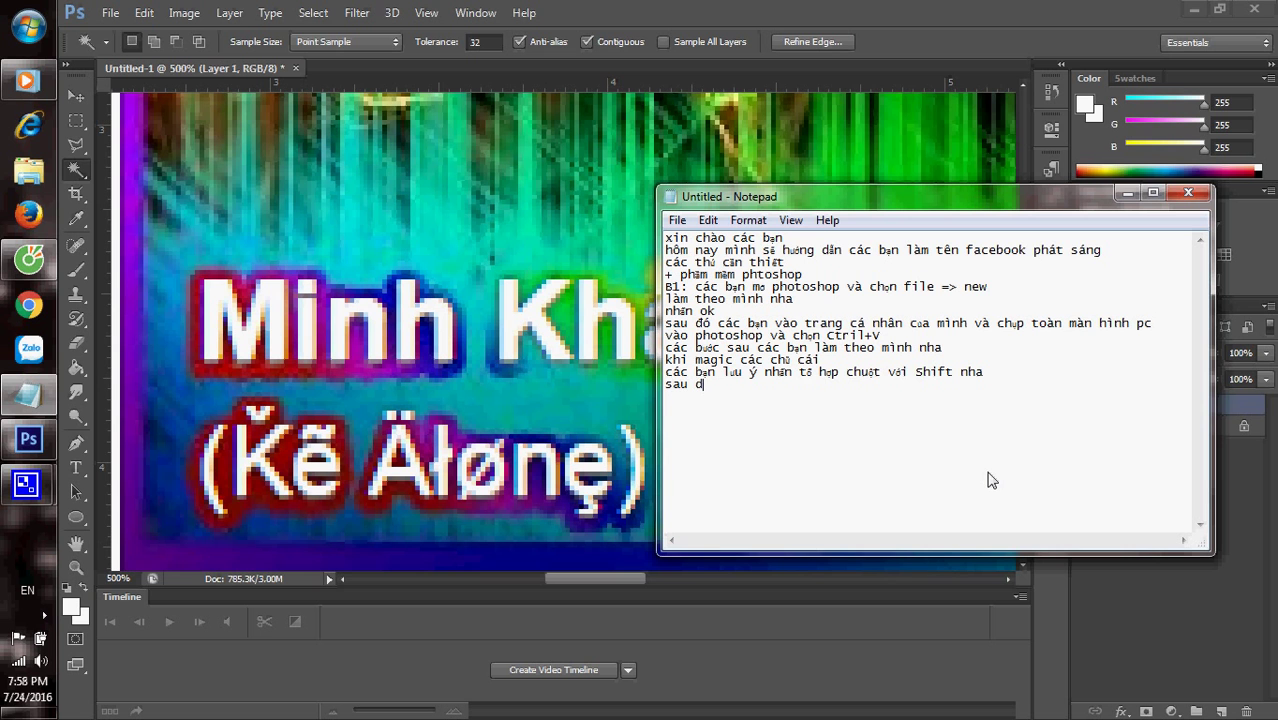
type("nhấn Ctrl+J")
left_click(803, 8)
key("ctrl+j")
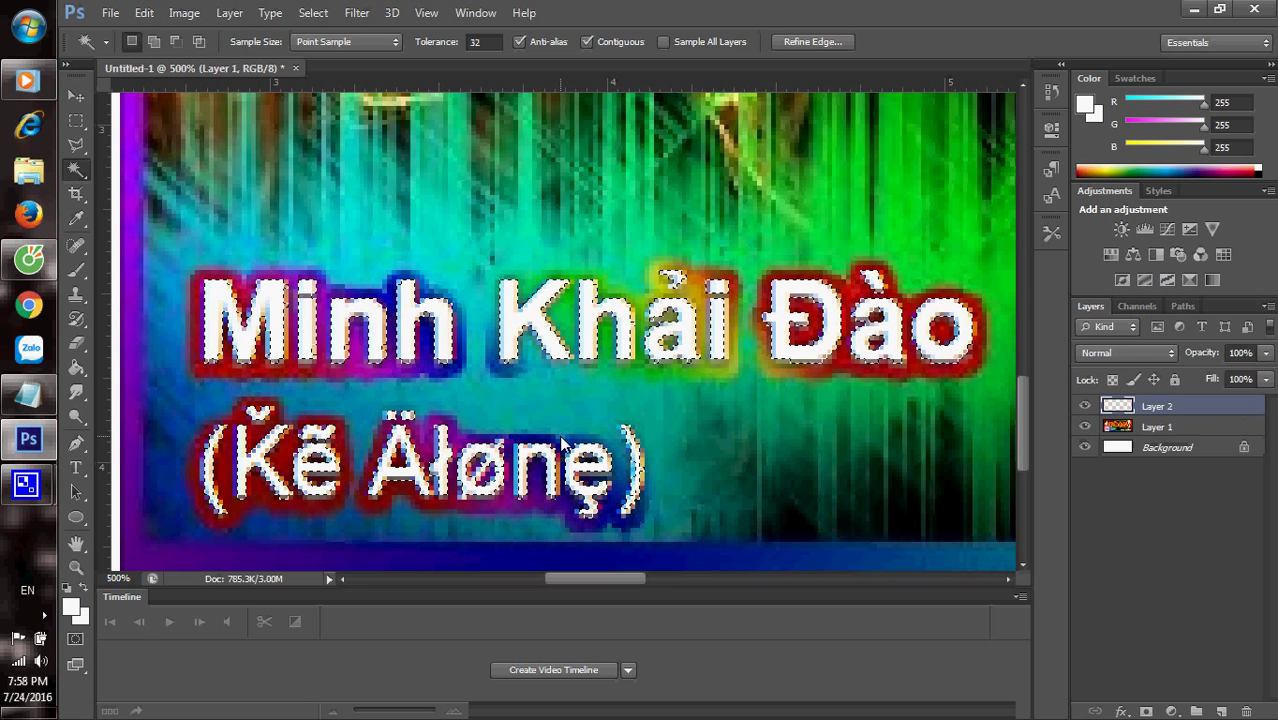
Select Layer 1 in the Photoshop document, and add "xóa layer 1" to the Ctrl+J line of the Notepad notes.
left_click(1147, 428)
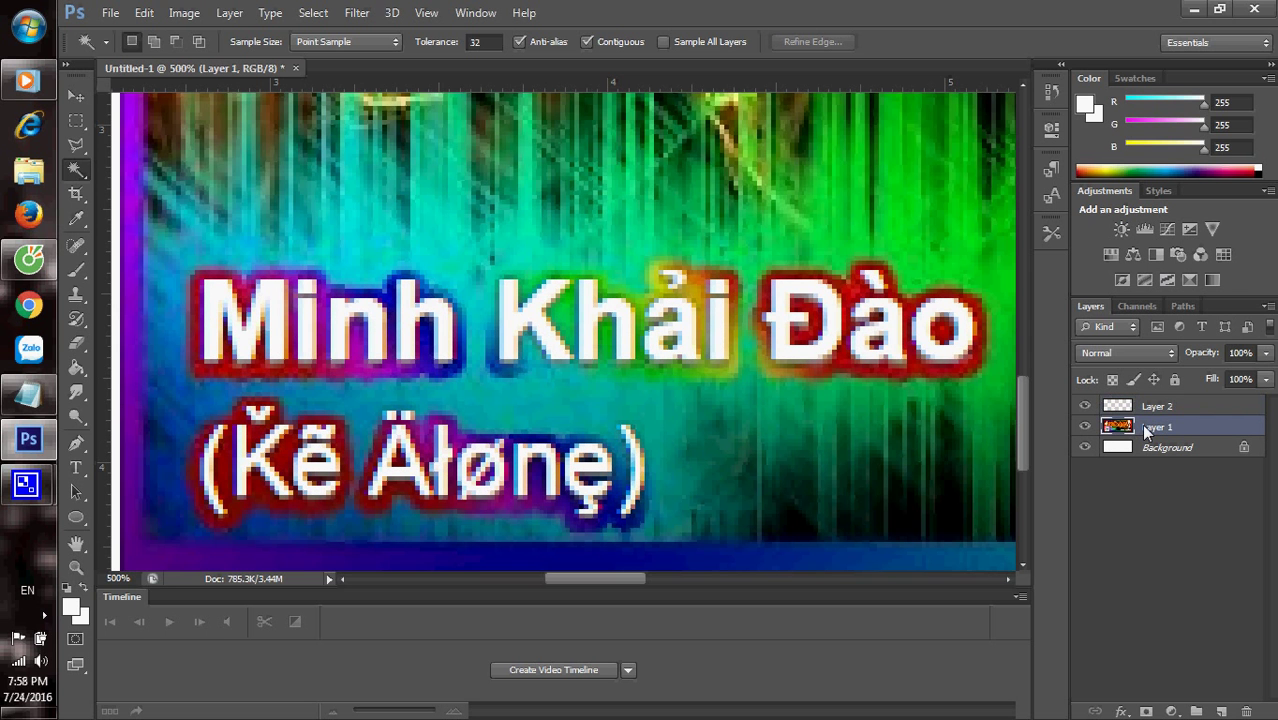
left_click(1089, 430)
left_click(1089, 430)
right_click(1147, 429)
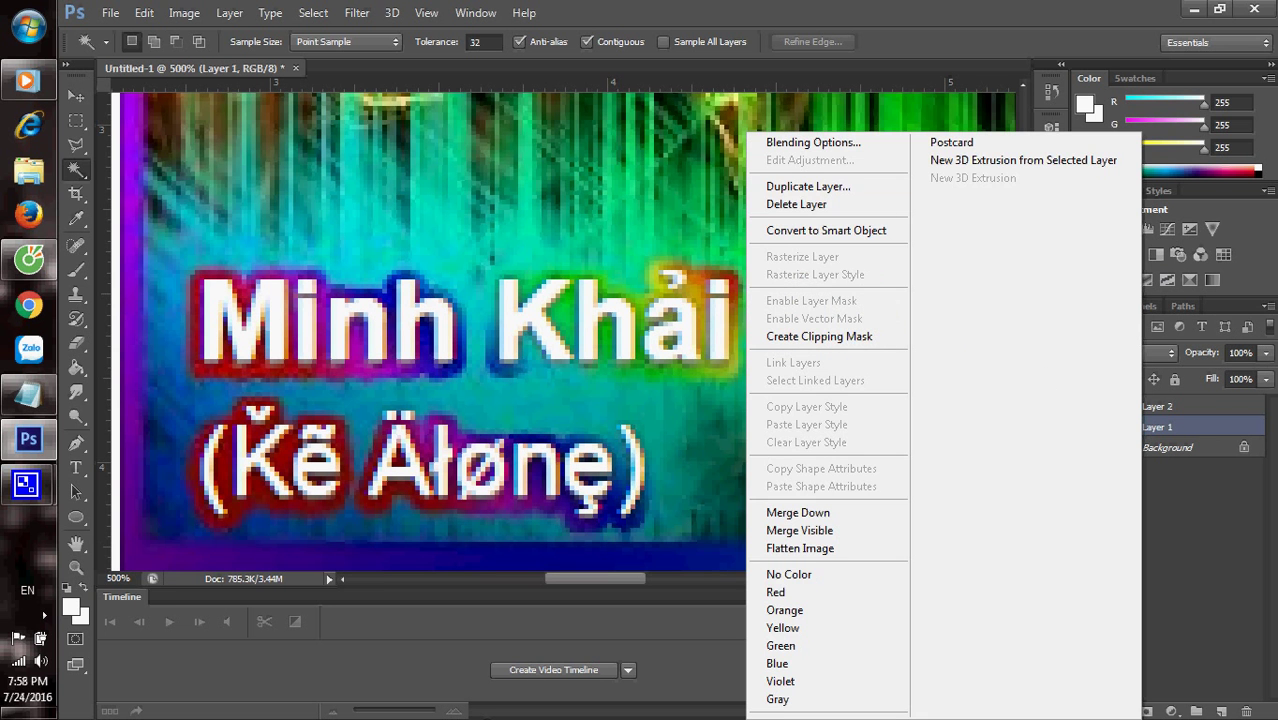
left_click(548, 617)
left_click(28, 395)
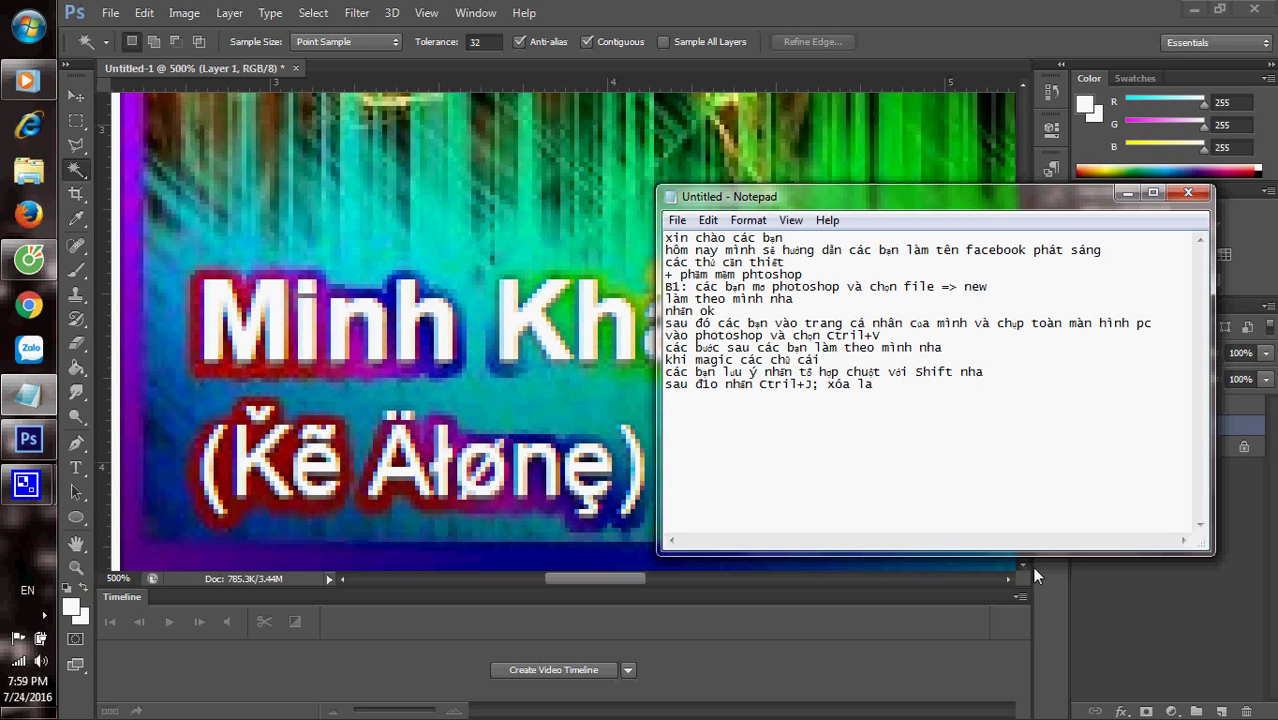
Delete Layer 1 with the profile screenshot in Photoshop and make Layer 2 with the copied letters active.
left_click_drag(917, 10, 947, 33)
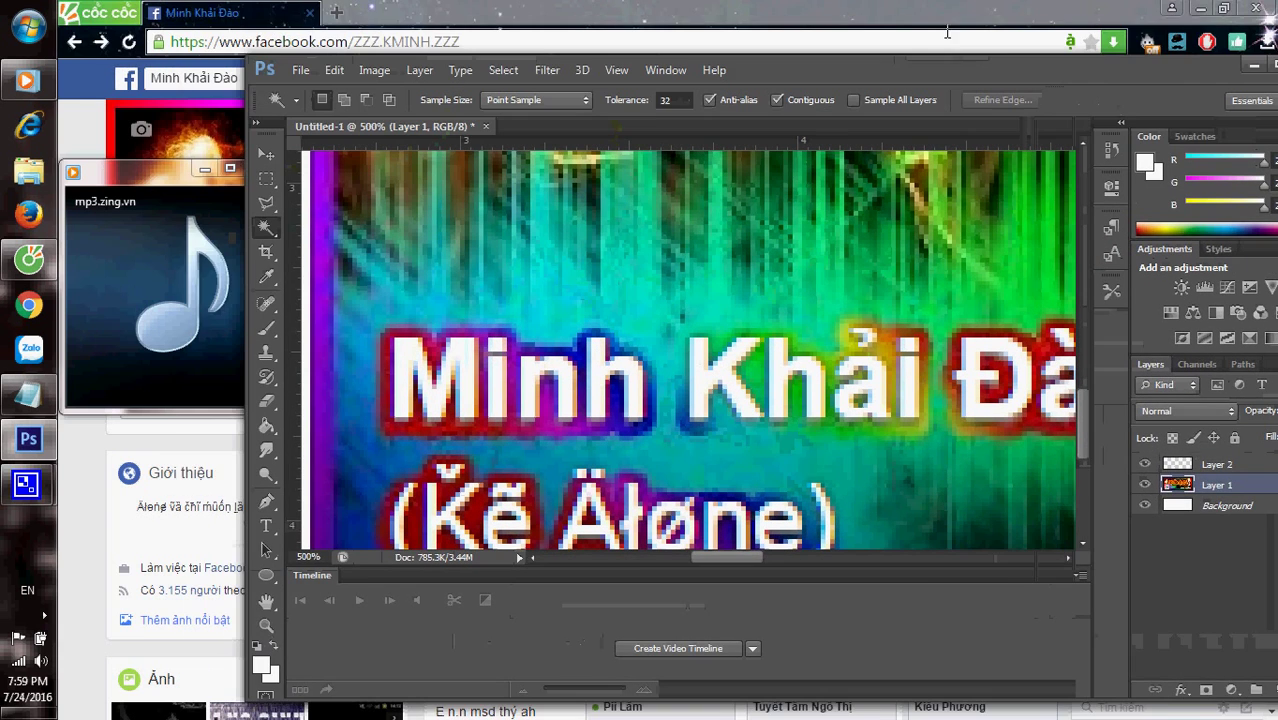
double_click(994, 64)
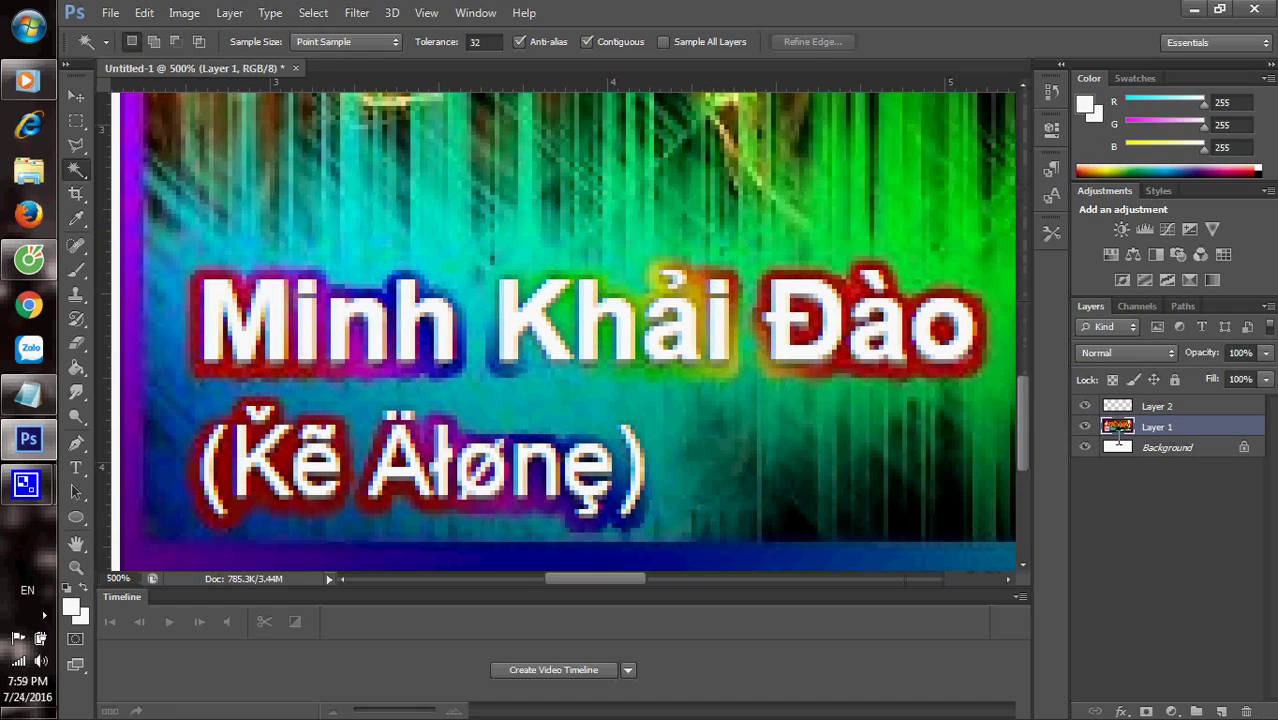
right_click(1145, 430)
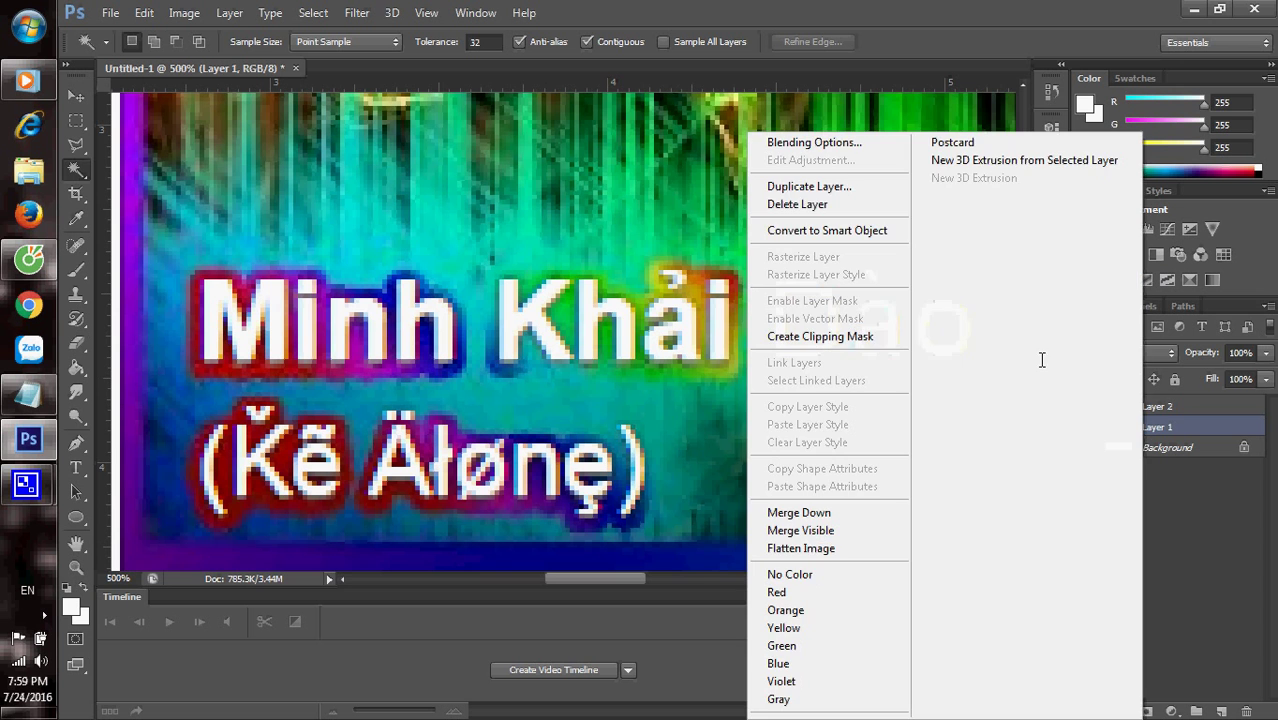
left_click(810, 203)
left_click(632, 283)
left_click(1108, 405)
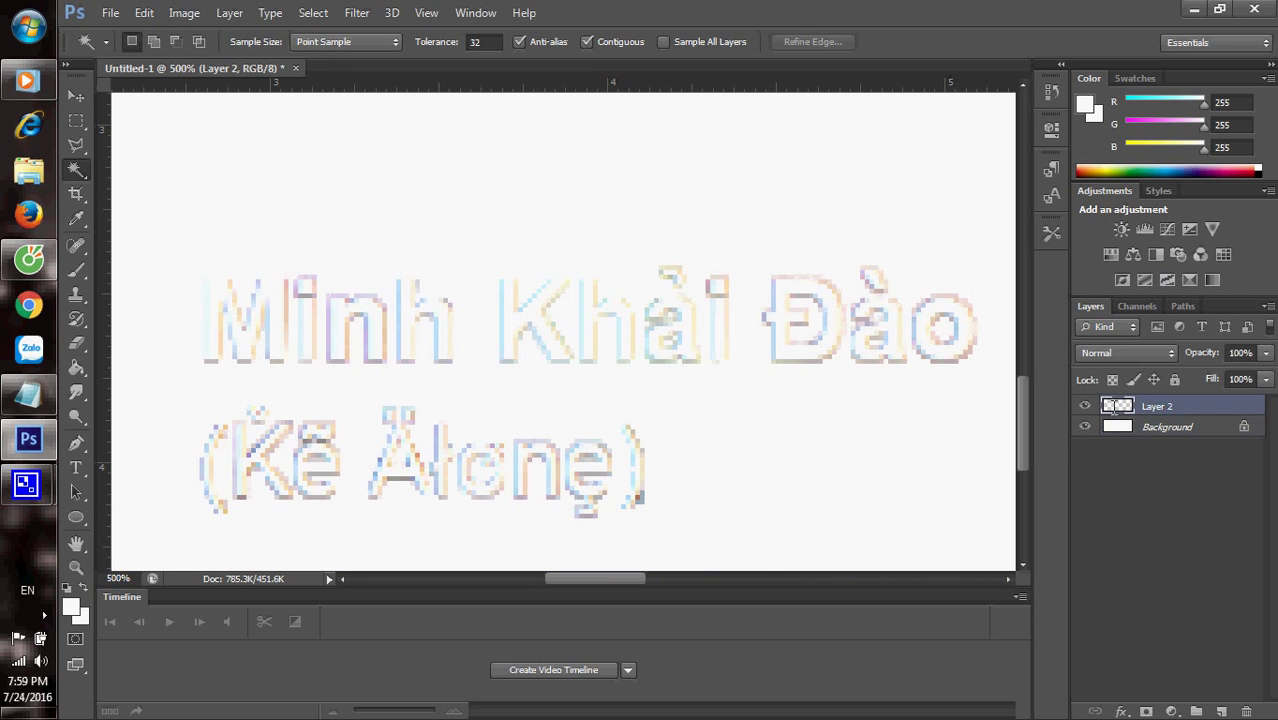
Show the isolated letters at 100% zoom and activate the Move tool.
left_click(75, 567)
right_click(541, 355)
left_click(627, 387)
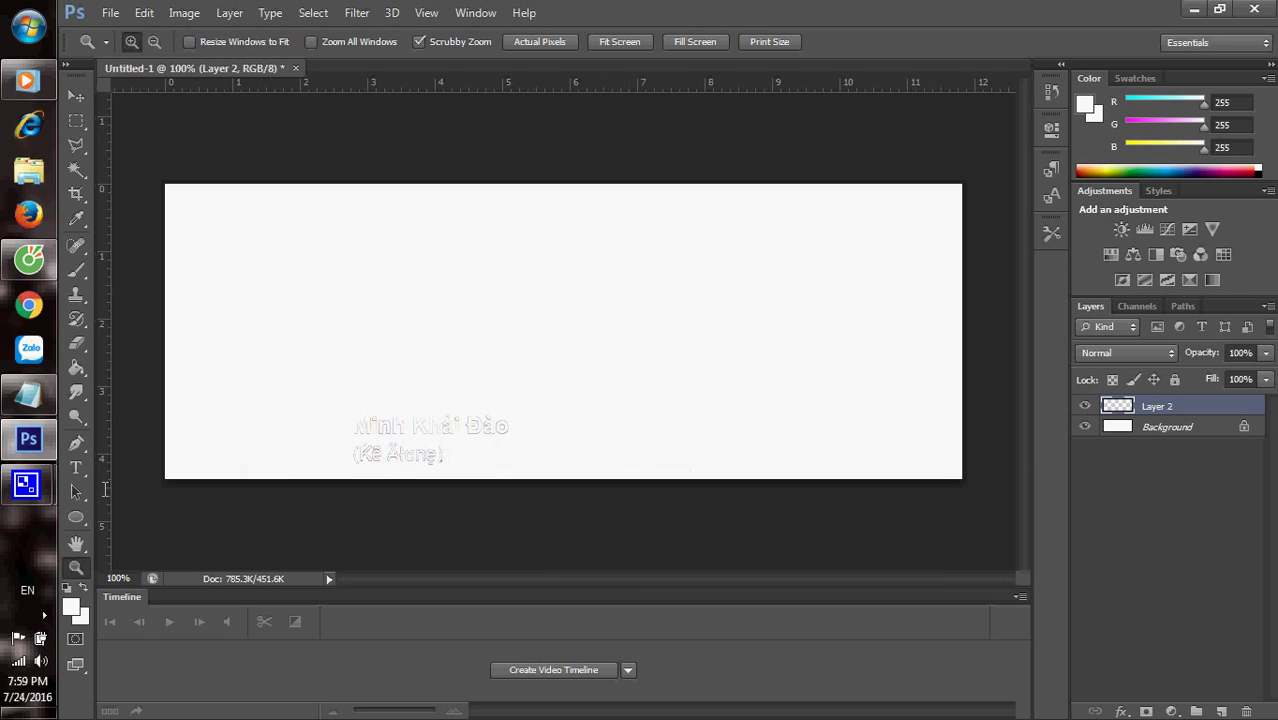
left_click(76, 96)
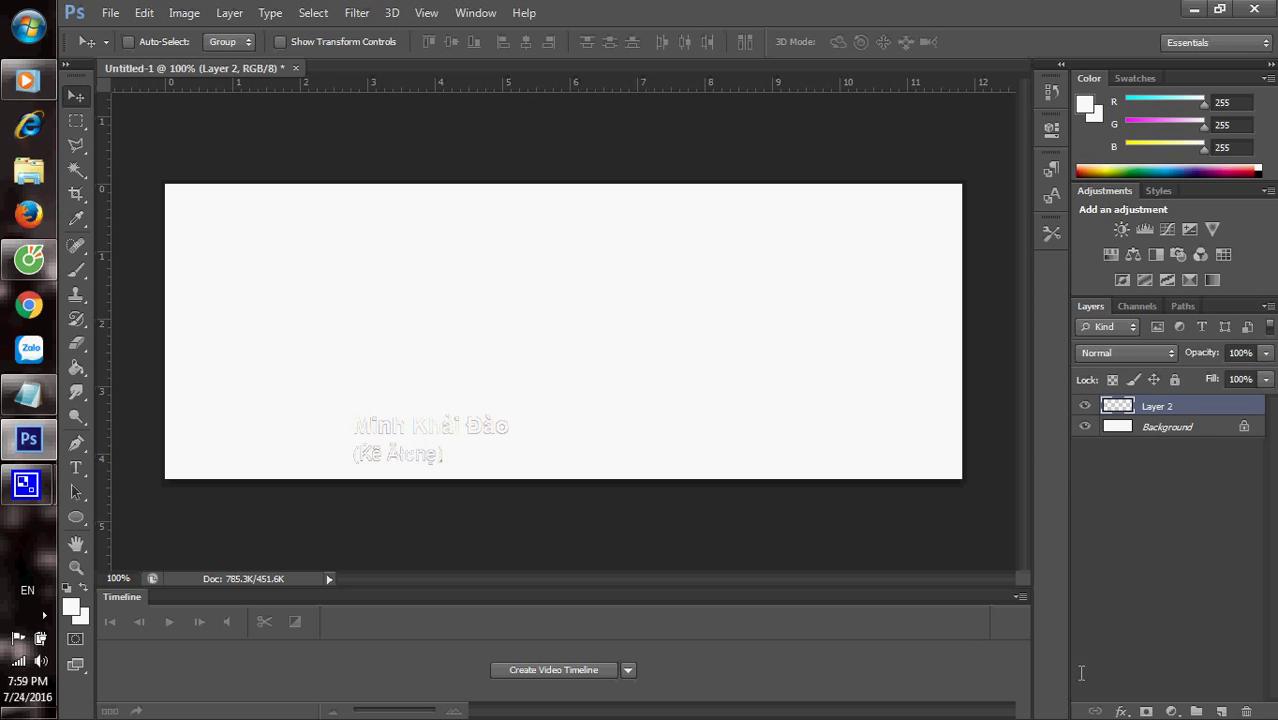
left_click(1121, 711)
left_click(1083, 634)
left_click(1121, 711)
left_click(1079, 592)
left_click(1121, 711)
left_click(1085, 578)
Add the line "tiếp theo các bạn chọn fx => outer glow" to the Notepad notes, checking the effect name in Photoshop.
left_click(28, 394)
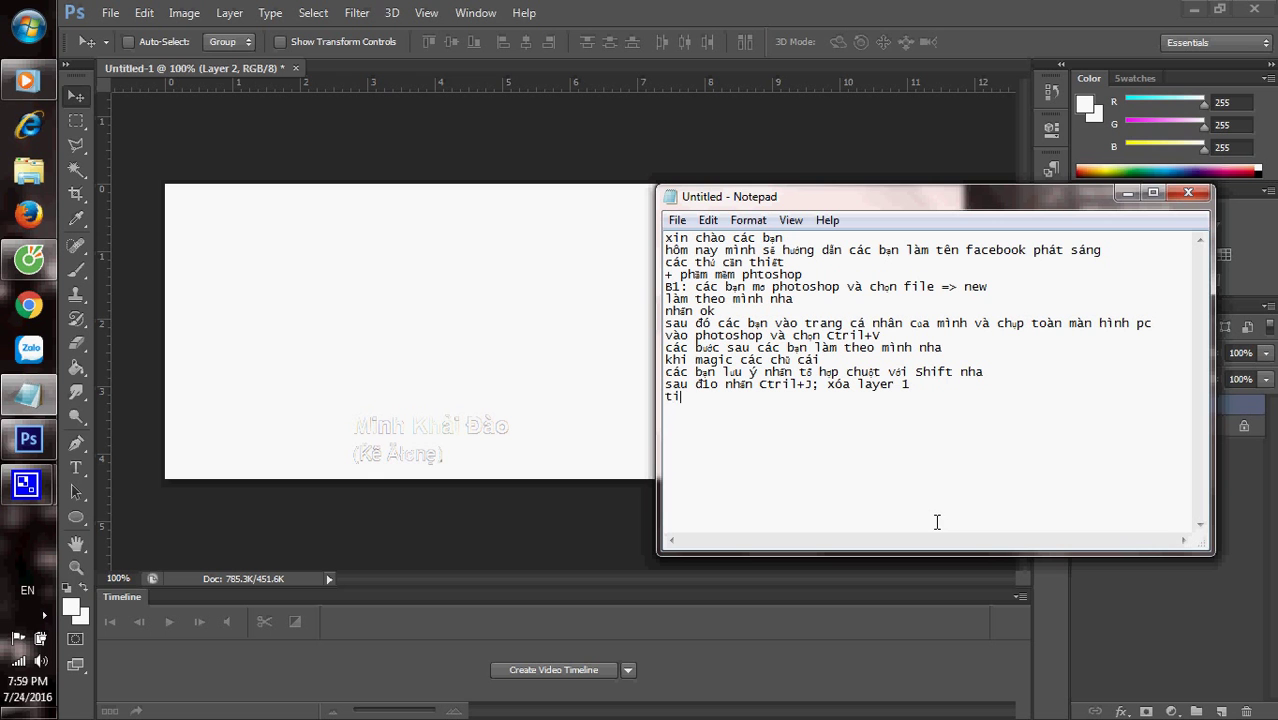
type("`op ")
type("the")
type("o các bạn chọn fx")
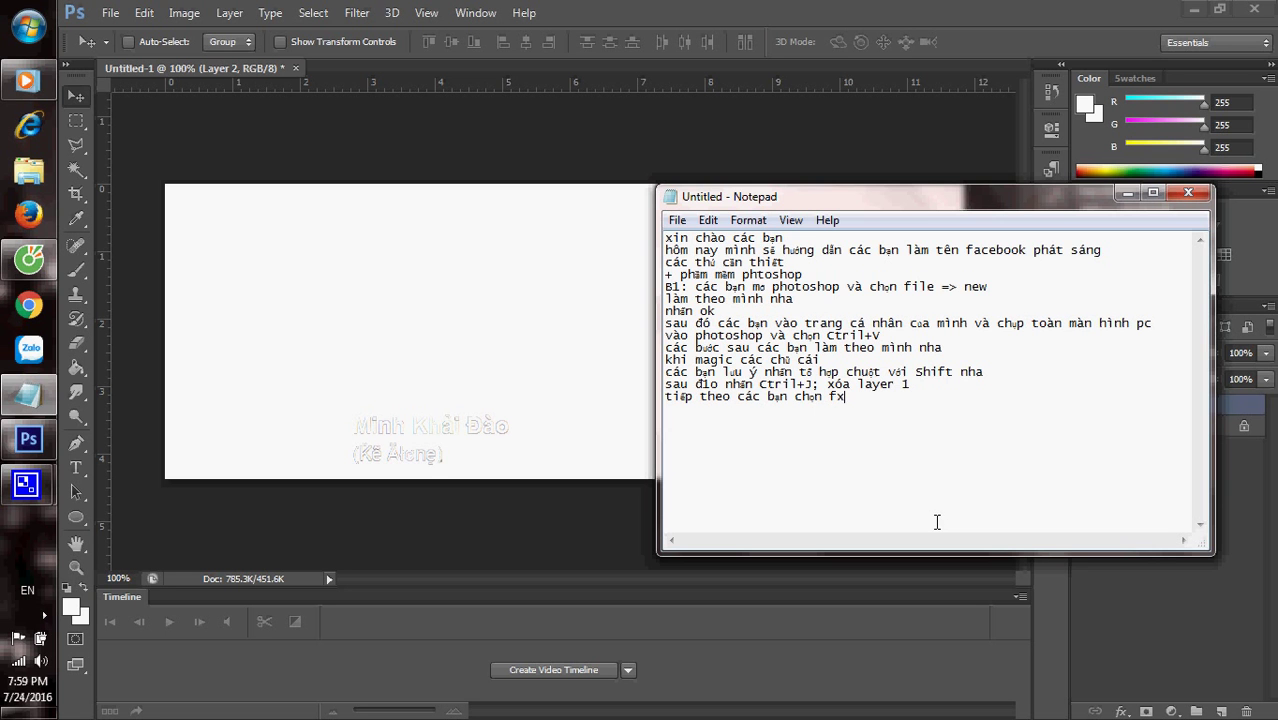
left_click(838, 5)
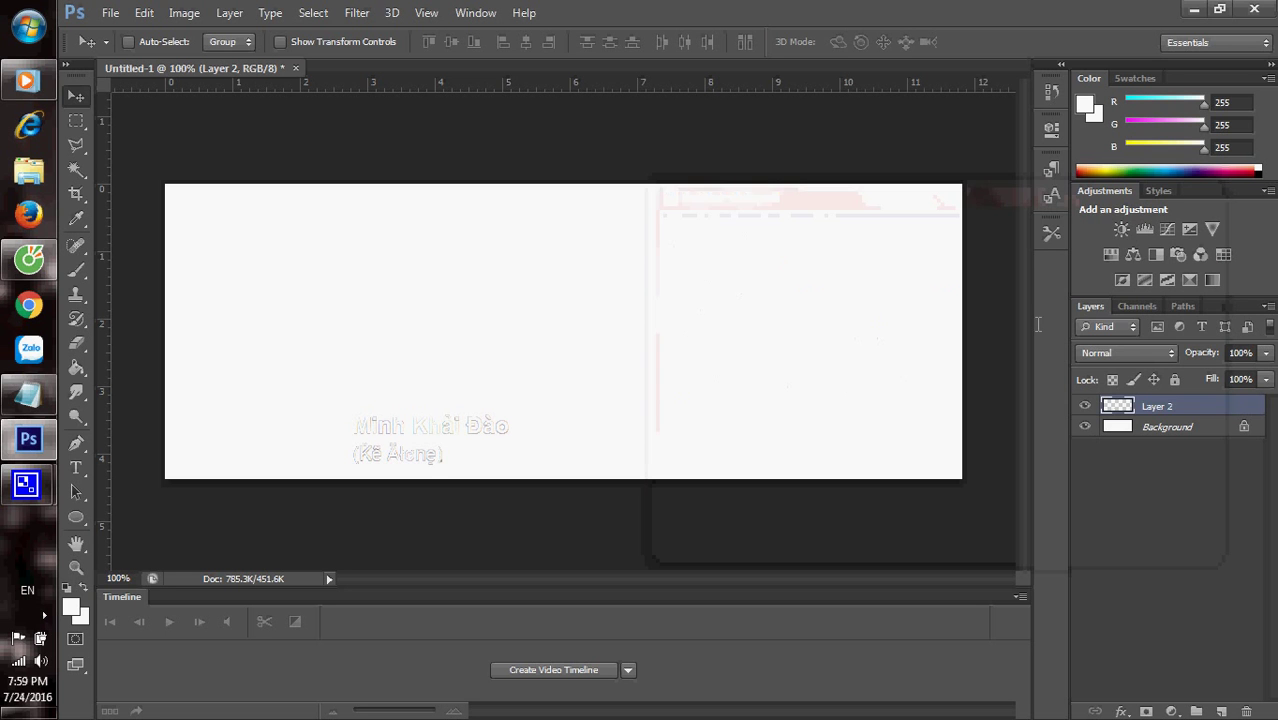
left_click(1122, 711)
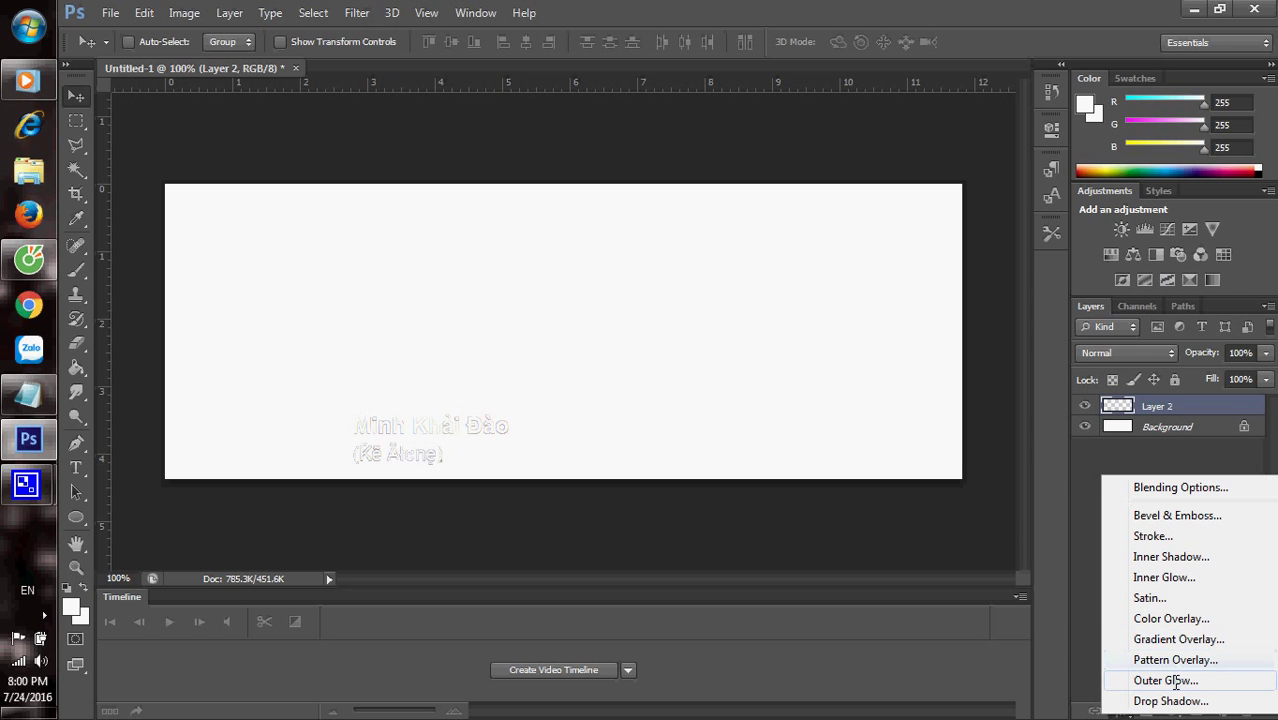
mouse_move(28, 440)
left_click(28, 395)
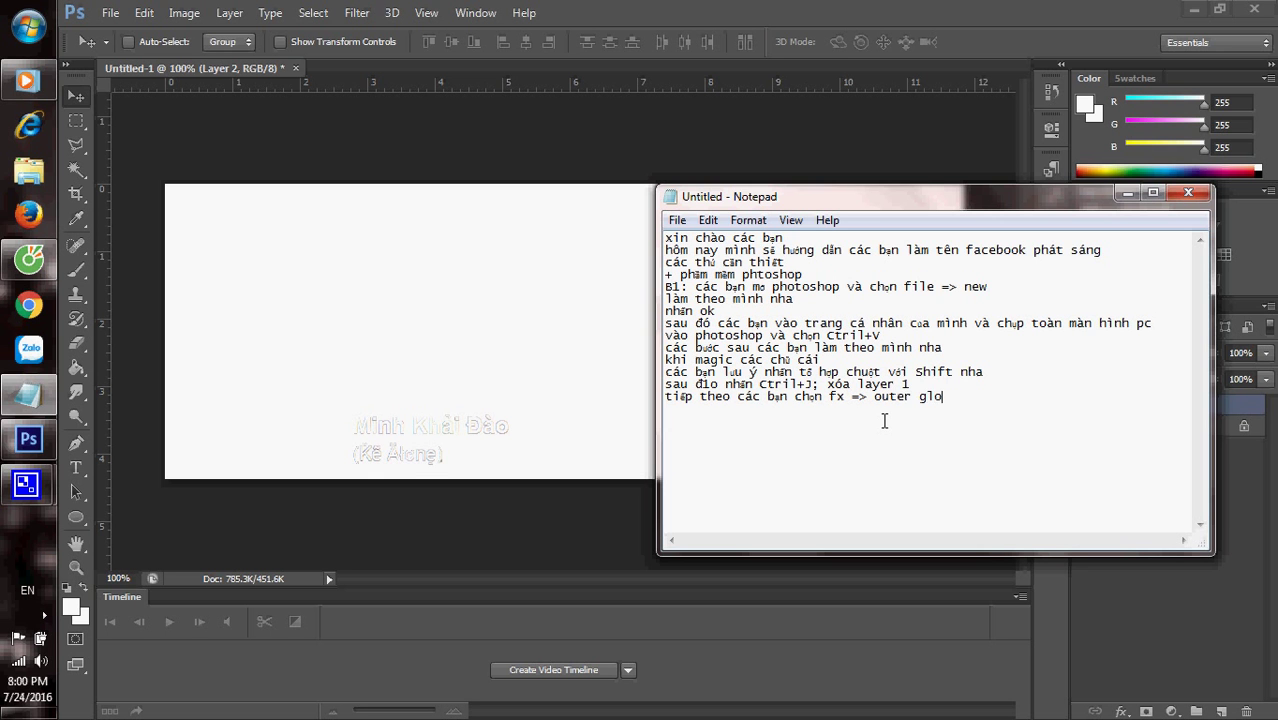
Add an Outer Glow effect to Layer 2 in Photoshop, and note "các bước sau các bạn theo dõi mình làm nha" in Notepad.
left_click(1035, 714)
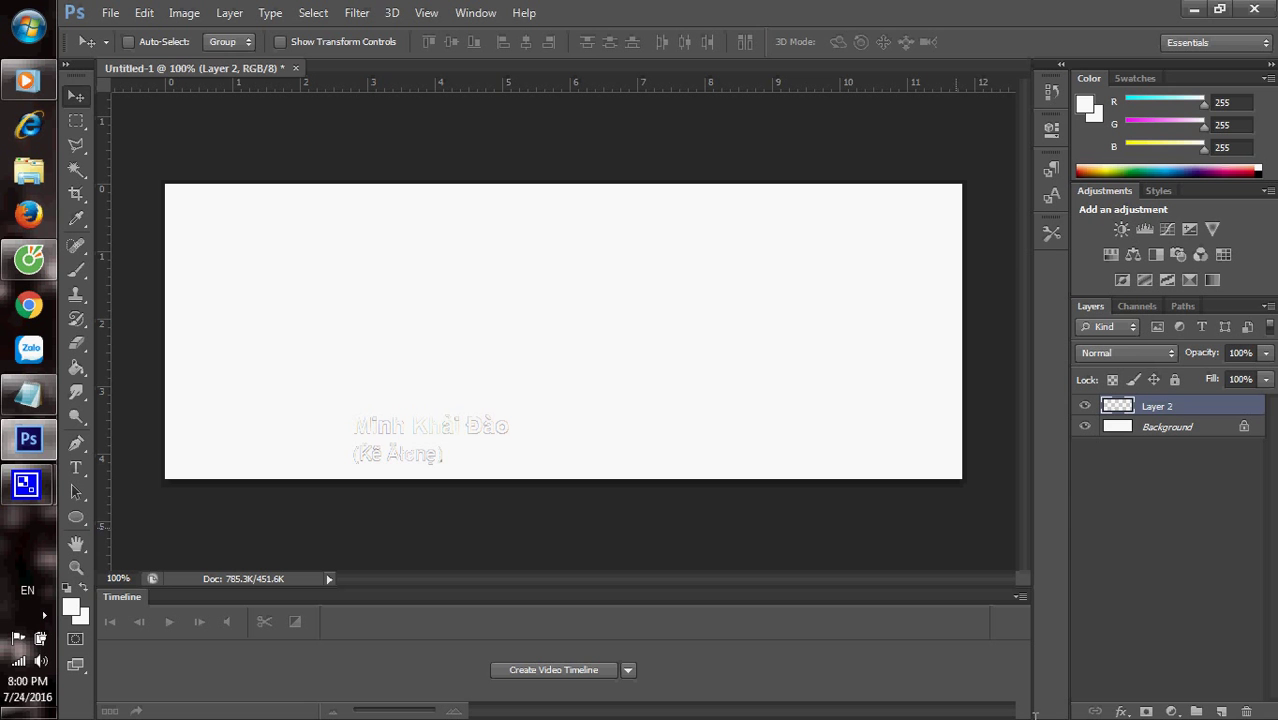
left_click(1121, 711)
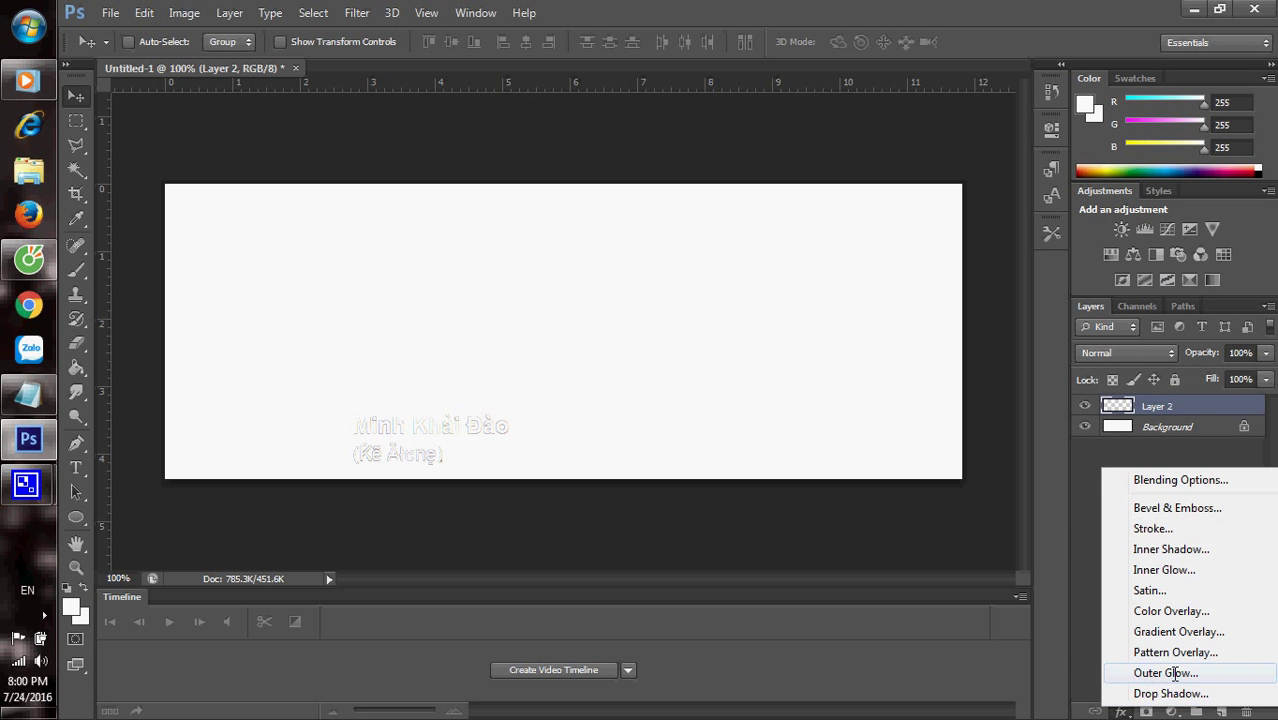
left_click(1175, 674)
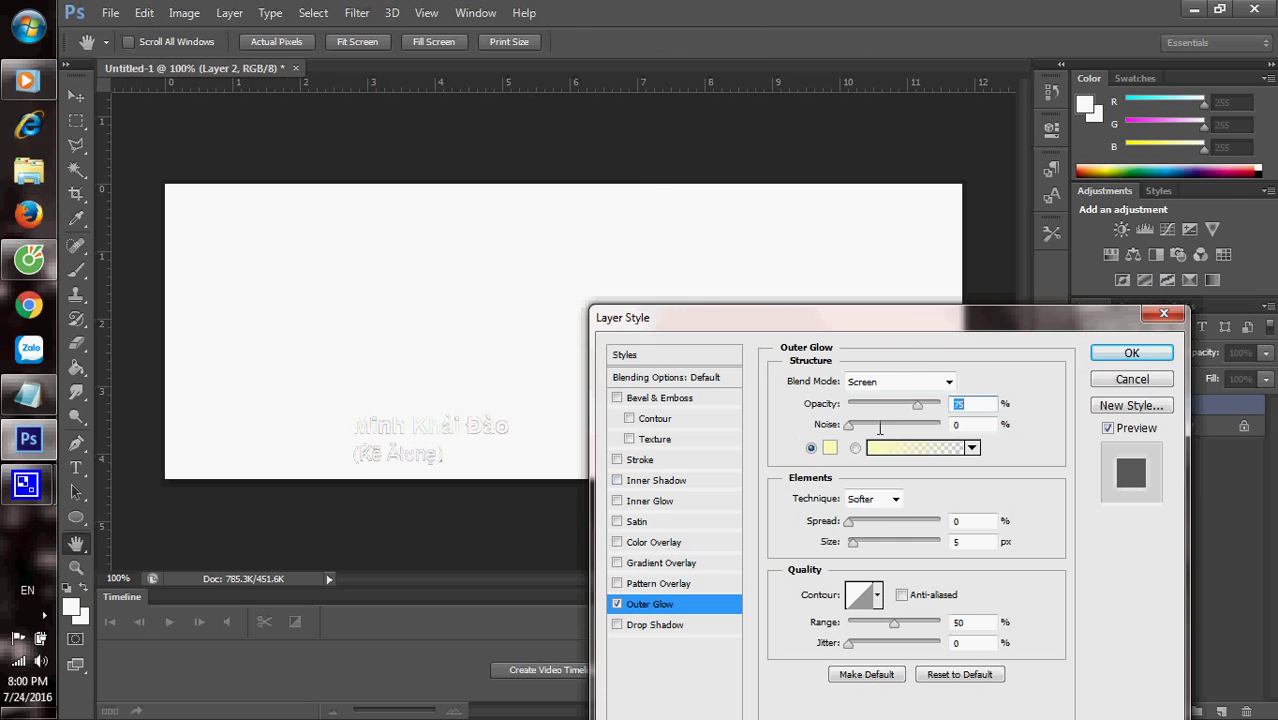
left_click(28, 394)
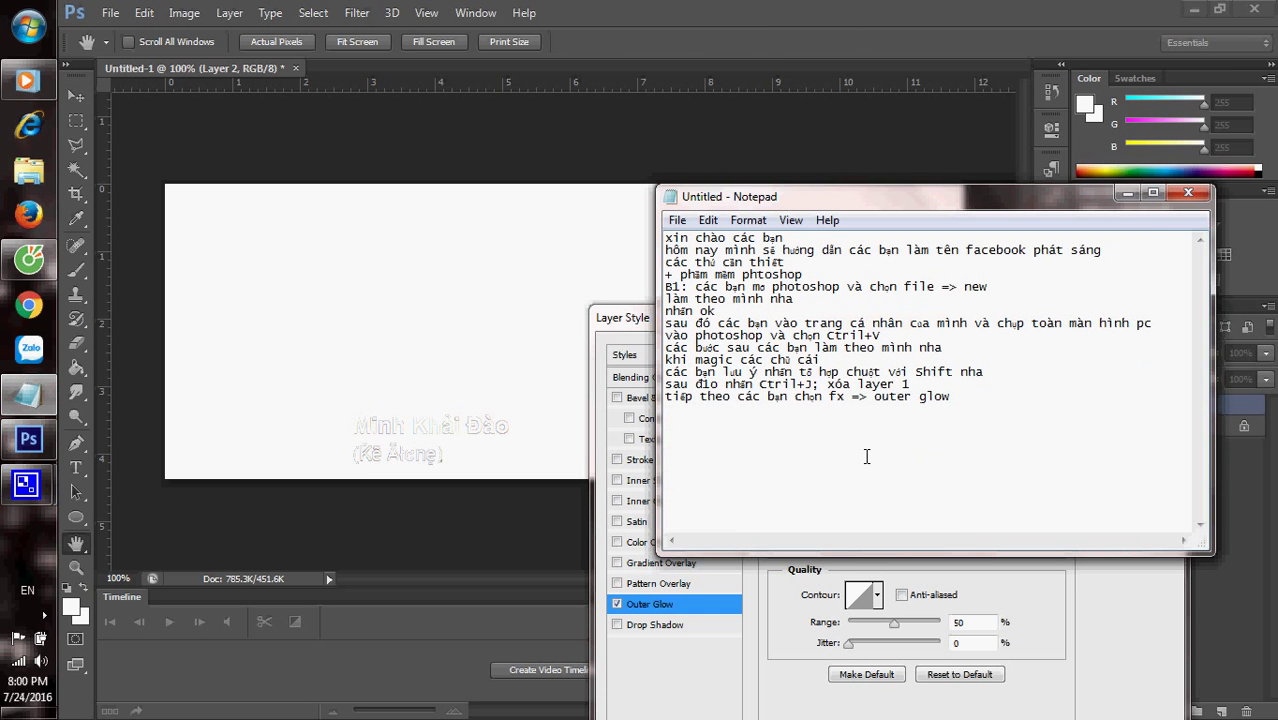
type("buo")
type("c sau các ban theo")
type(" dõi mình")
type(" làm nha")
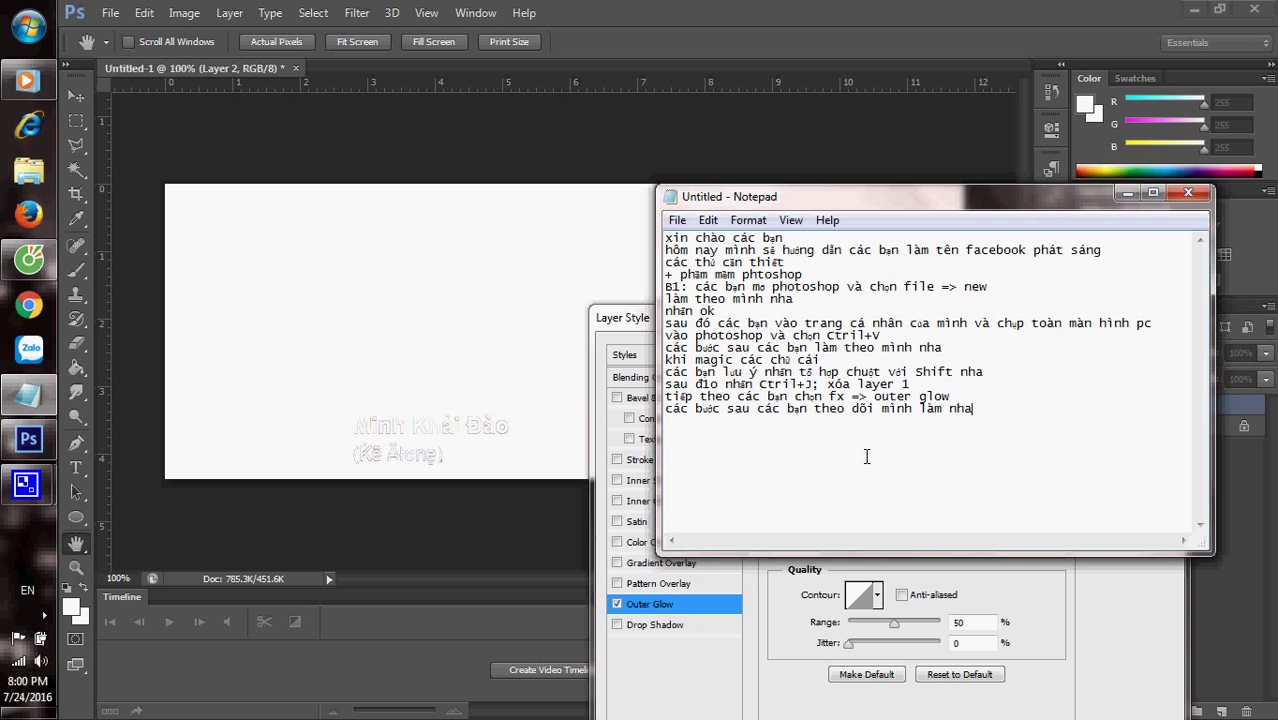
Set the Outer Glow's blend mode to Normal and its opacity to 100% in Photoshop.
left_click(781, 5)
left_click(945, 381)
left_click(895, 8)
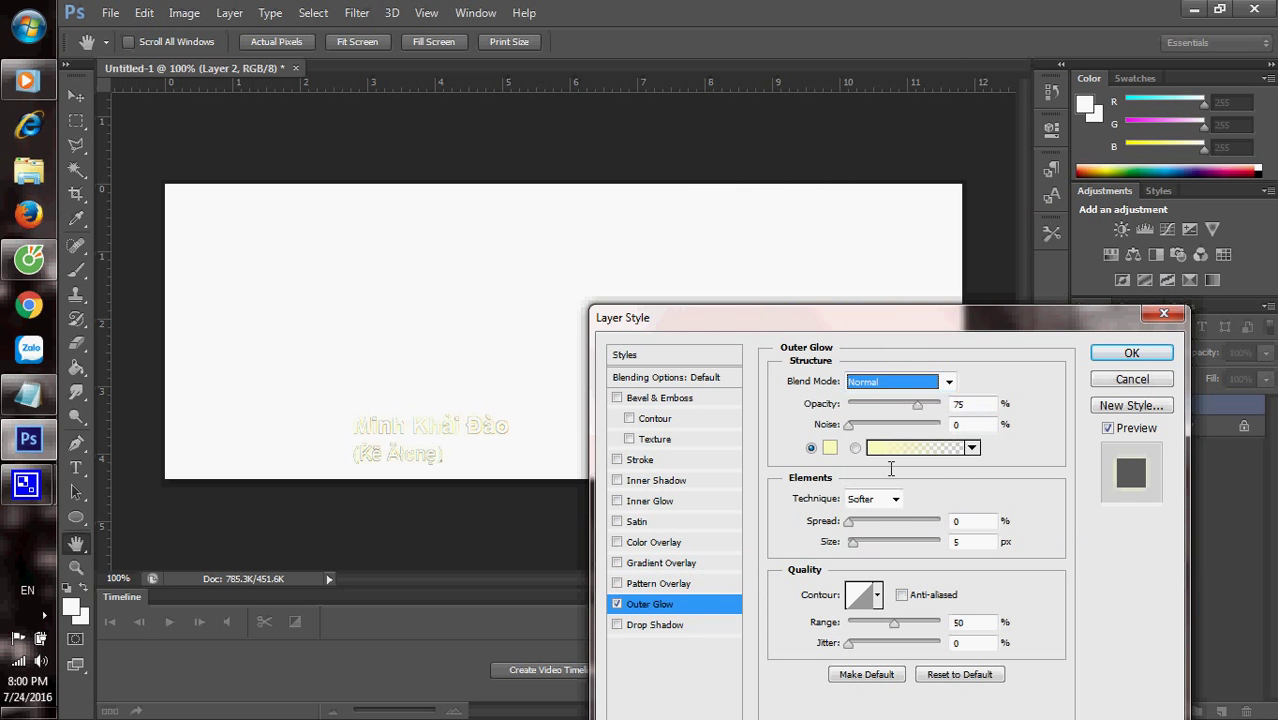
left_click_drag(917, 403, 972, 405)
Change the Outer Glow colour to pure bright red.
left_click(829, 447)
left_click_drag(921, 400, 905, 441)
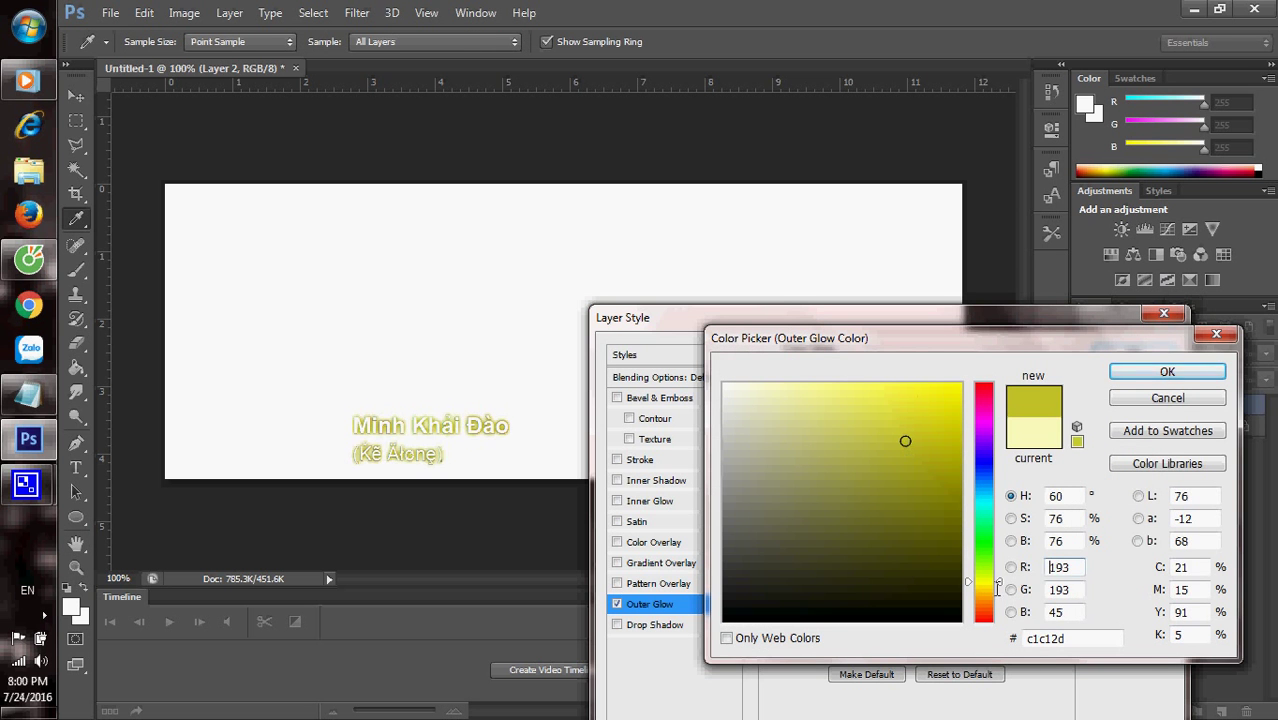
left_click_drag(985, 585, 985, 622)
left_click_drag(905, 441, 968, 376)
left_click(1167, 371)
Set the Outer Glow's spread to 32%, size to 8 px, range to 44% and technique to Precise, and apply the layer style.
mouse_move(849, 523)
left_mouse_down()
mouse_move(877, 528)
mouse_move(855, 541)
left_mouse_up()
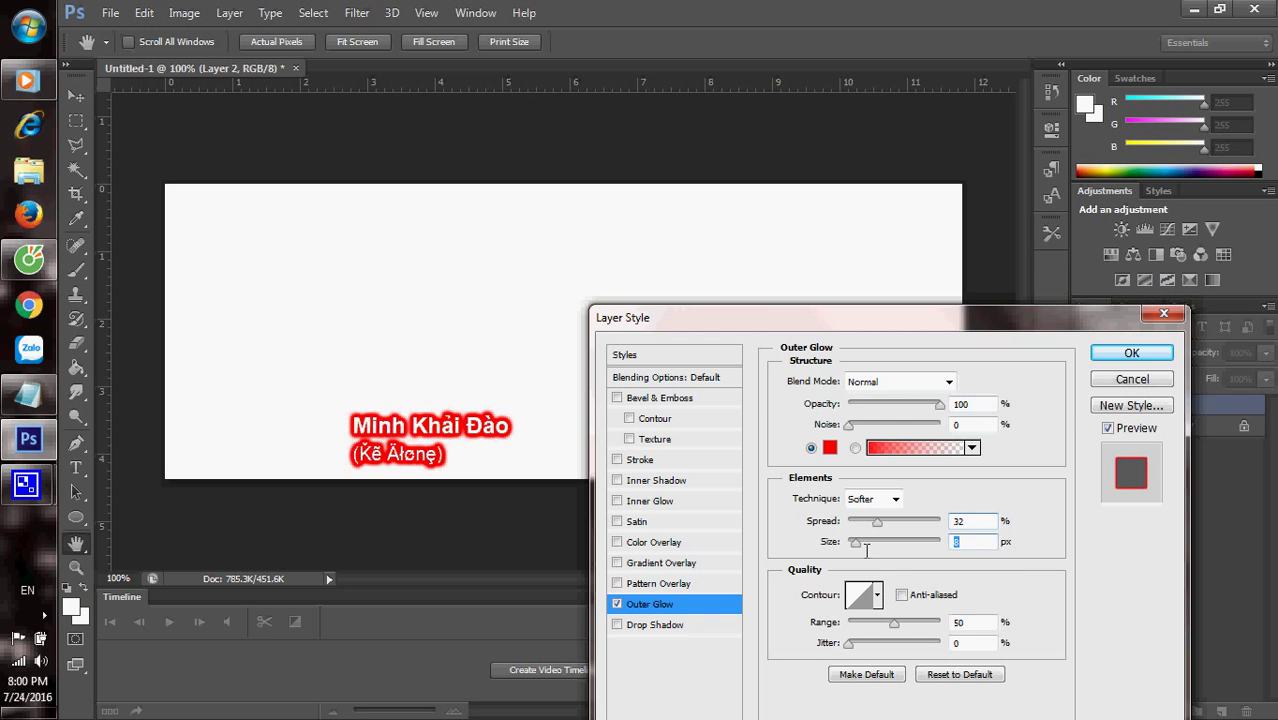
left_click_drag(899, 624, 886, 623)
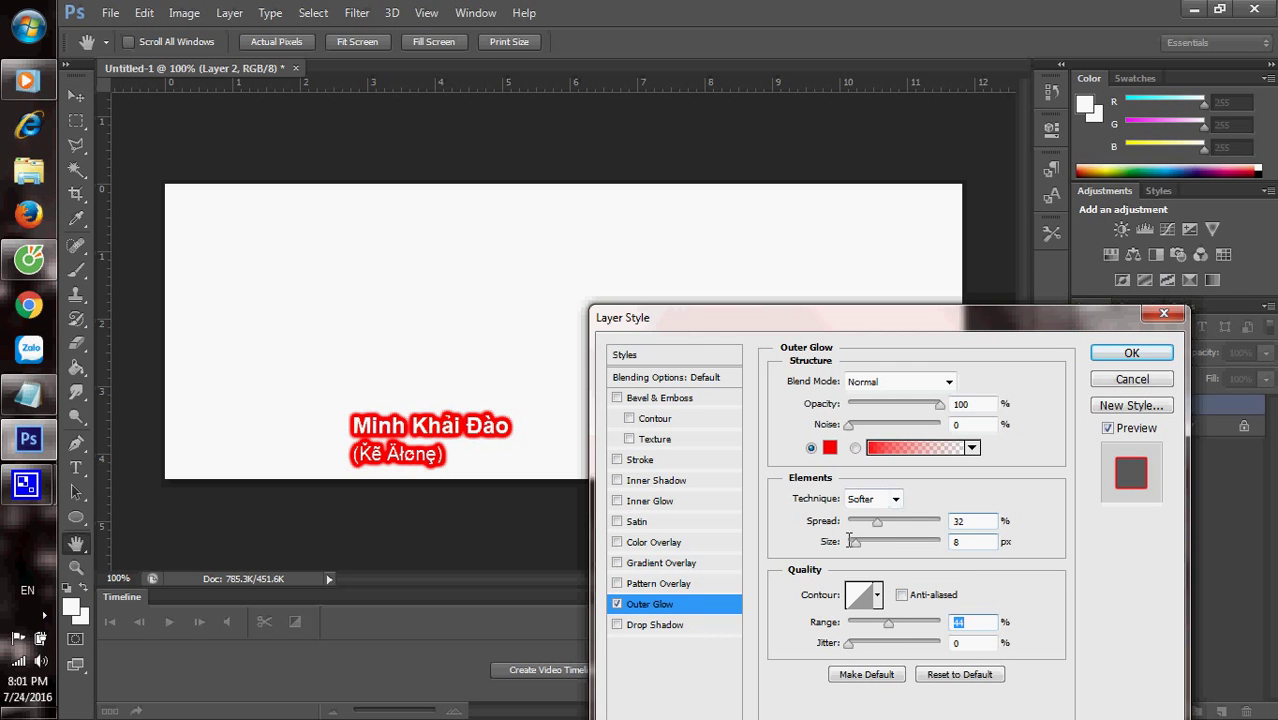
left_click(893, 498)
left_click(886, 533)
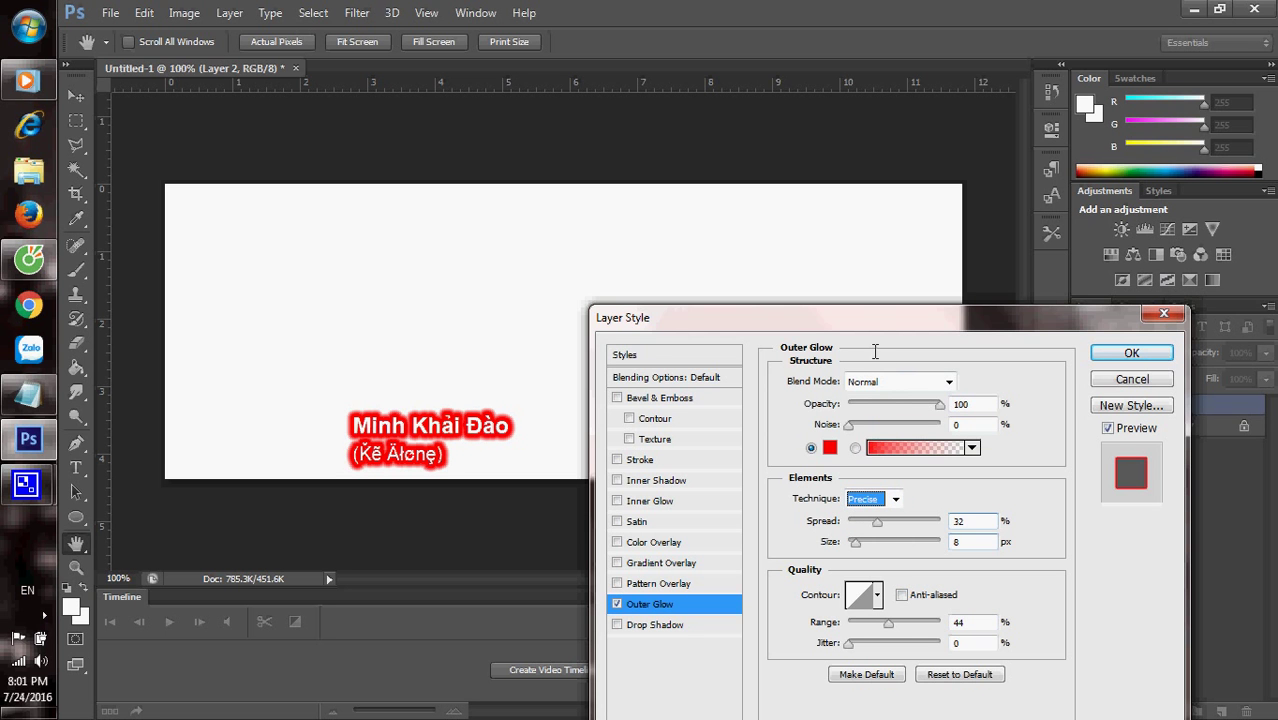
left_click(1133, 353)
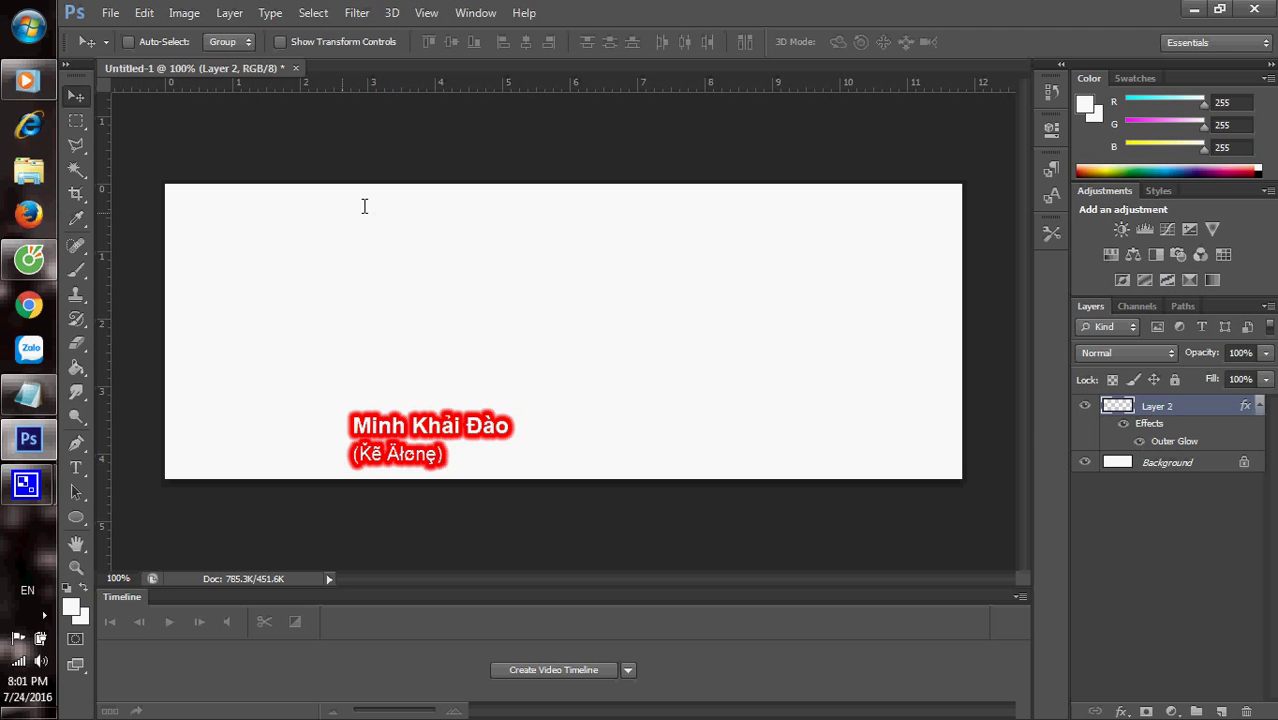
Add the Notepad lines "mình đã làm tên sáng r" and "bây giờ các bạn chỉ cần dán ảnh bìa vào nữa là xong".
left_click(28, 395)
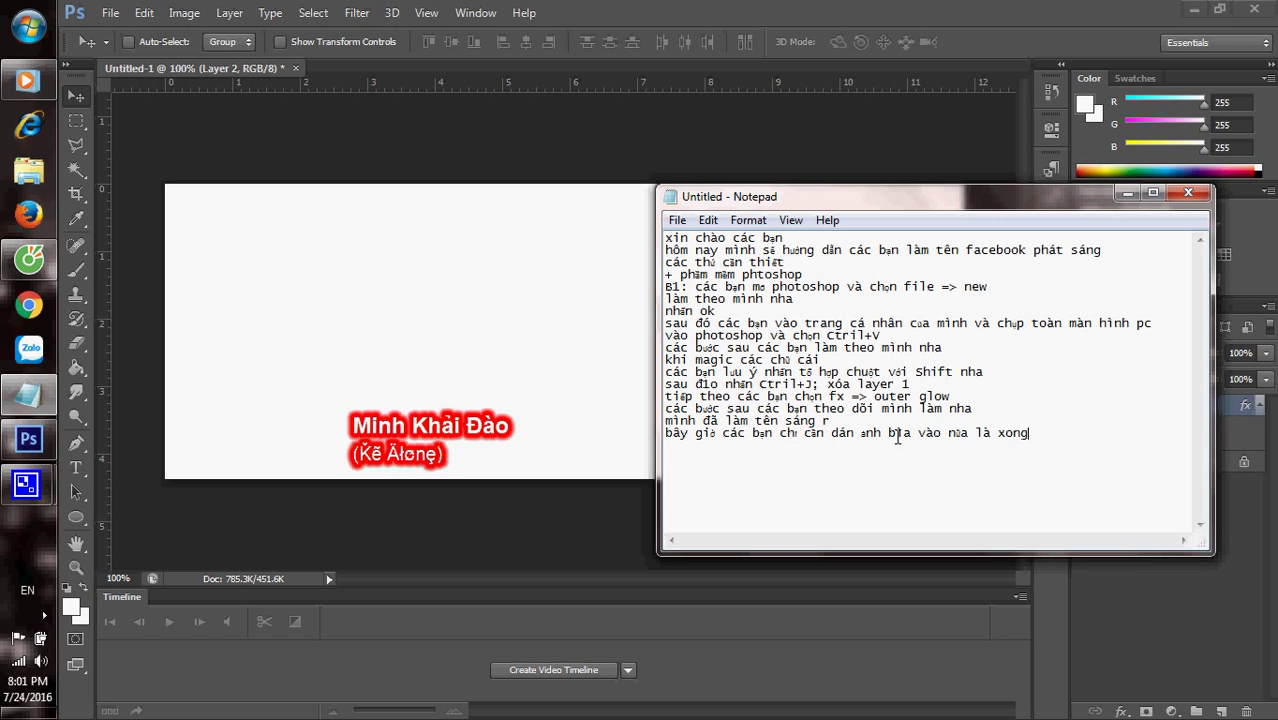
left_click(783, 5)
Search the web for "lửa" in a new tab of the Cốc Cốc browser.
mouse_move(28, 260)
left_click(12, 259)
key("ctrl+t")
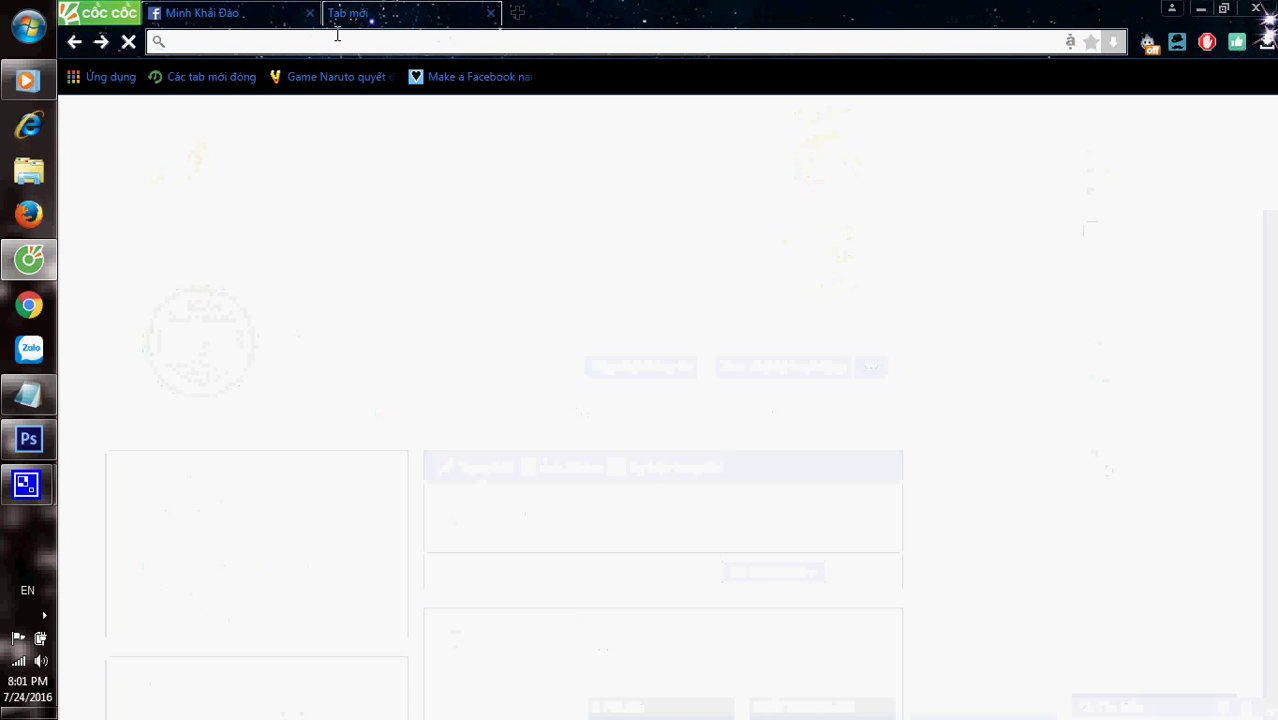
type("luwra")
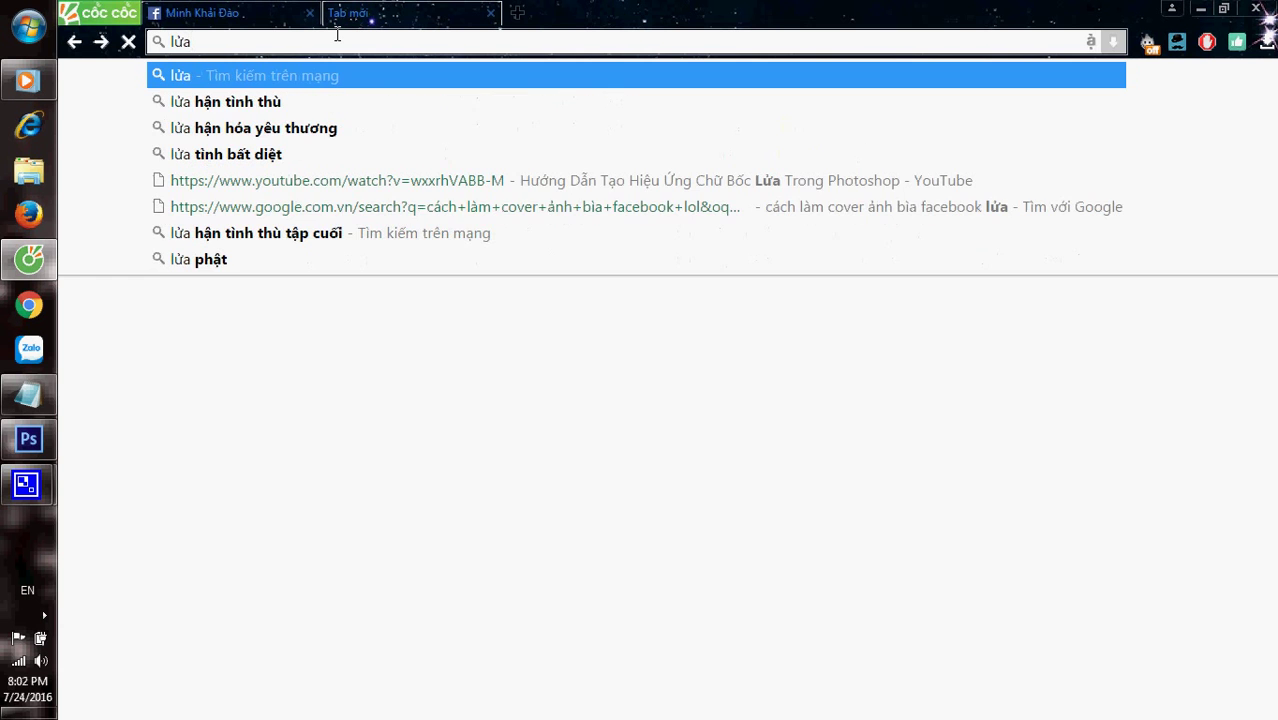
key("Escape")
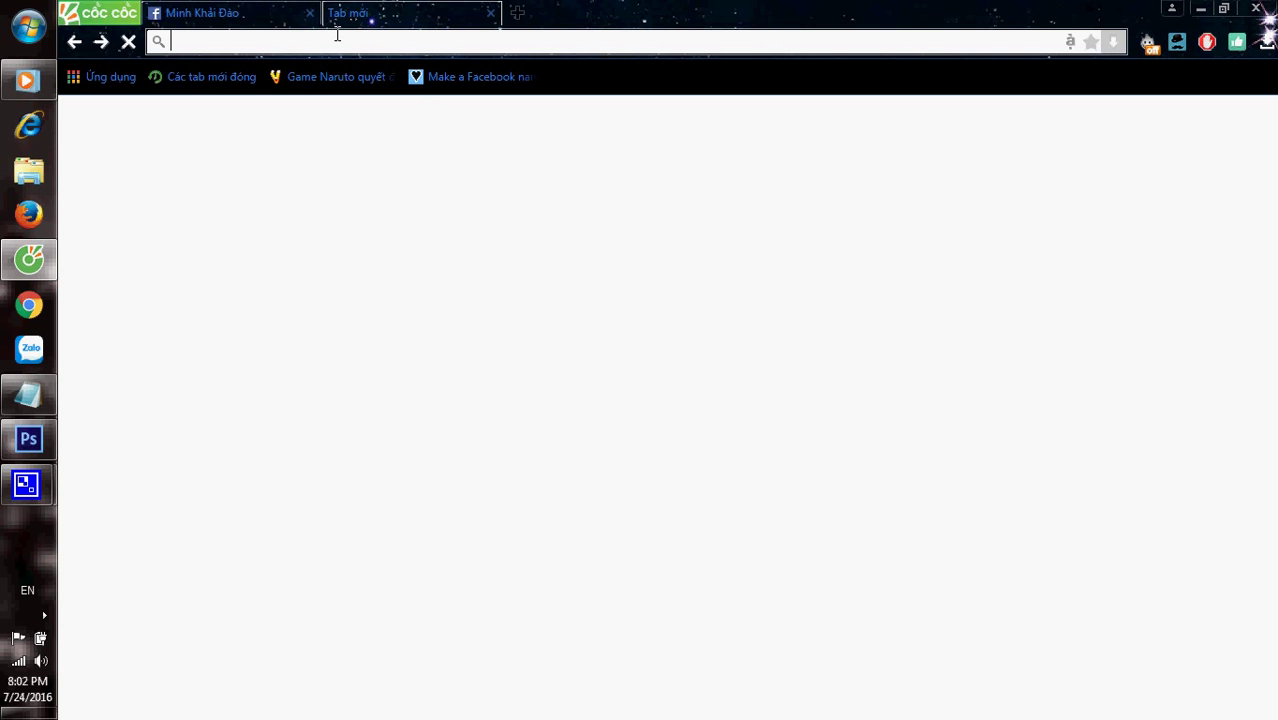
Start music playback in the media player and return to the browser's search results.
left_click(27, 80)
left_click(185, 383)
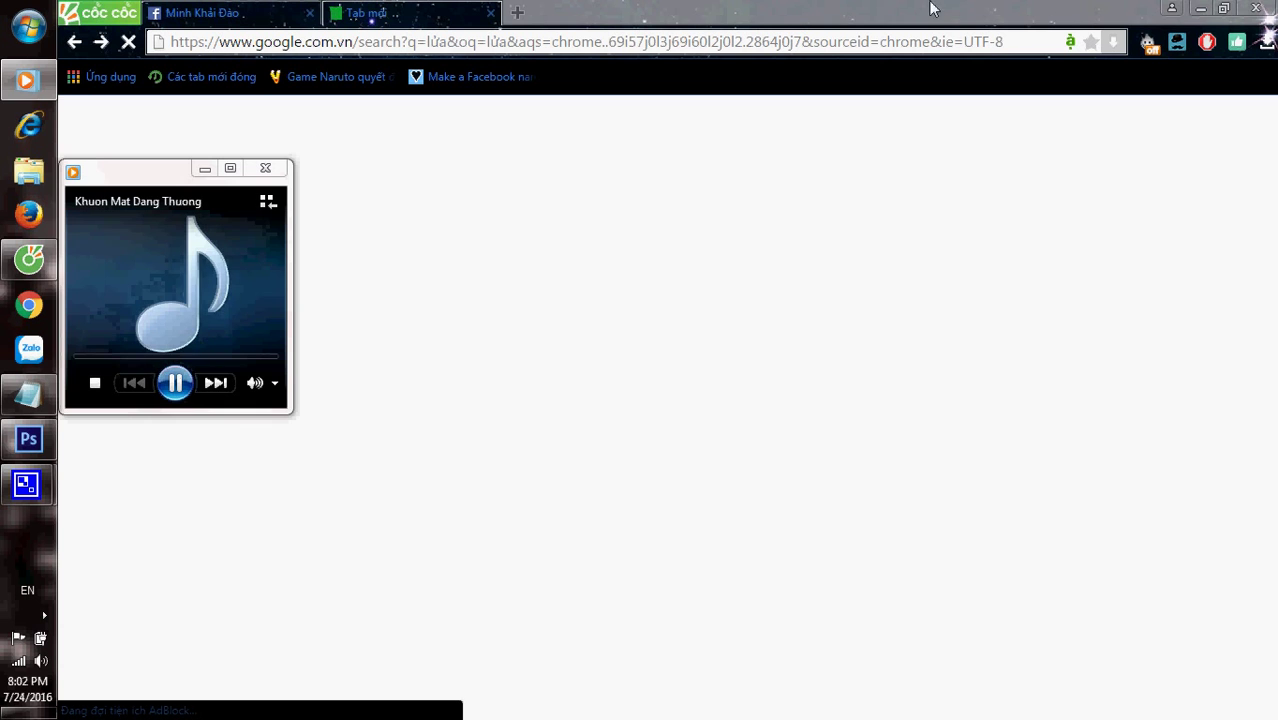
left_click(793, 20)
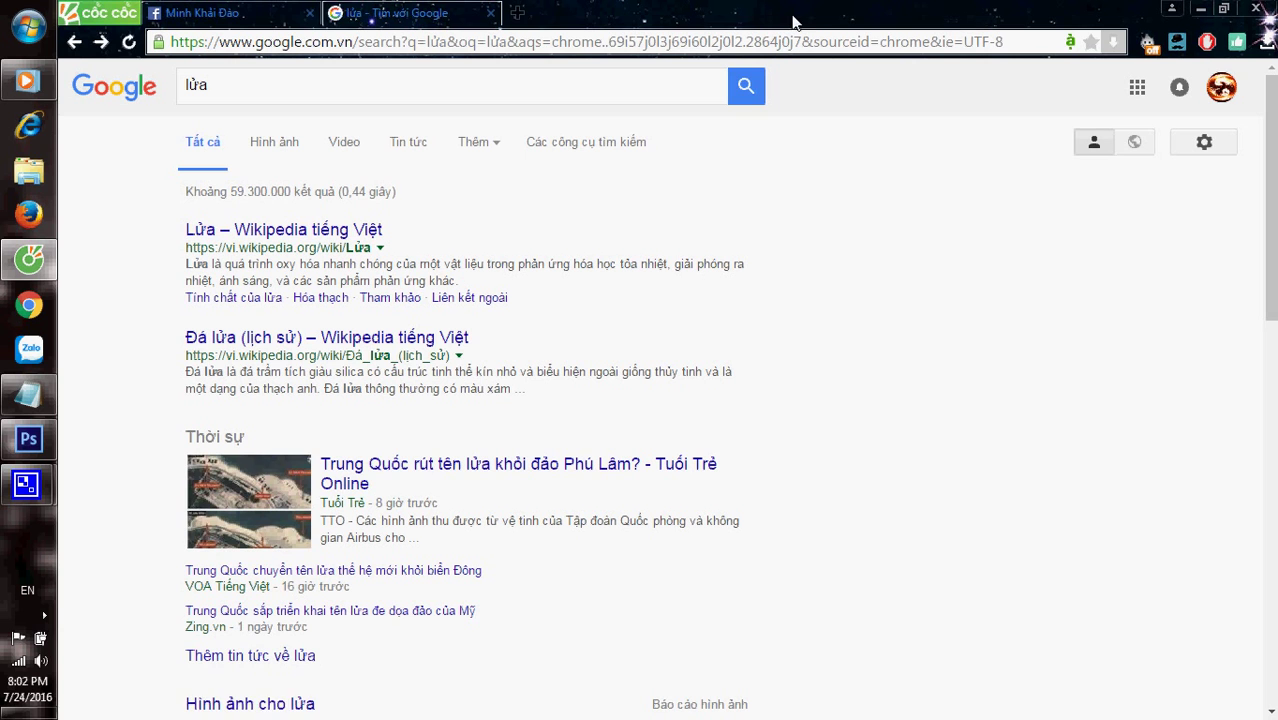
Browse the image results for "lửa" and open the preview of the bright yellow fire burst, HQ Excellent Fire.
left_click(276, 146)
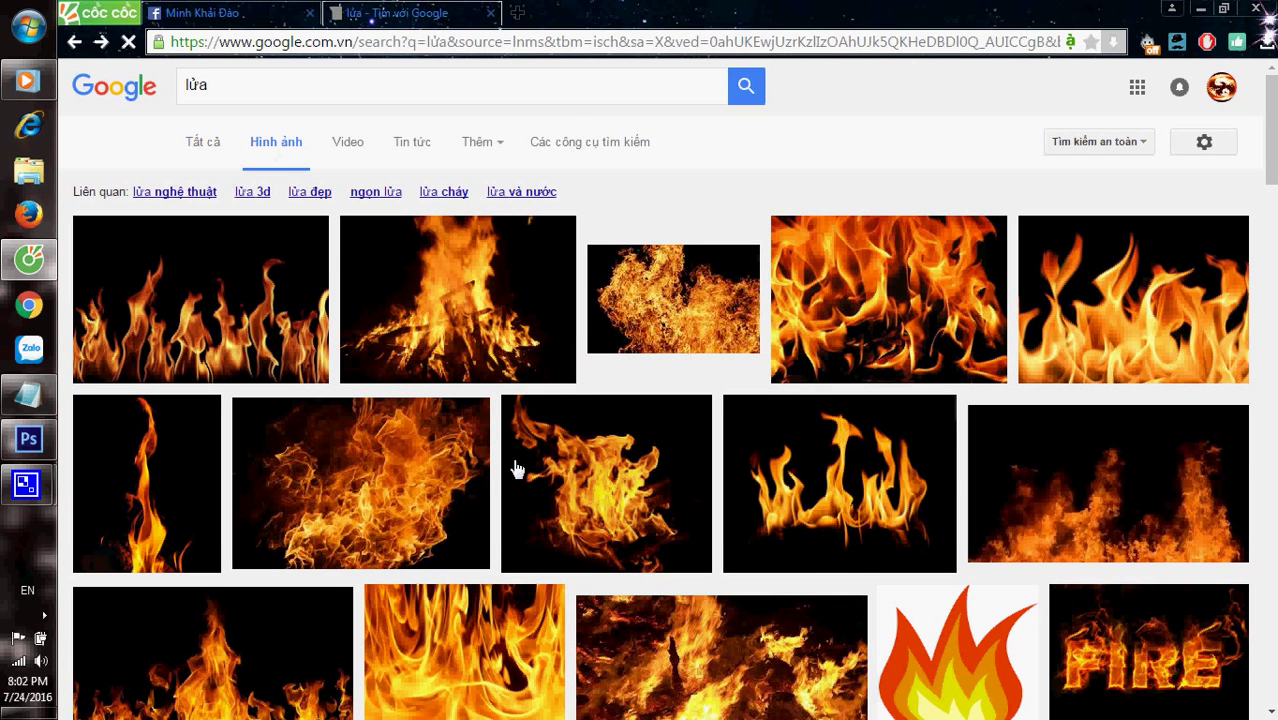
scroll(516, 470, "down", 3)
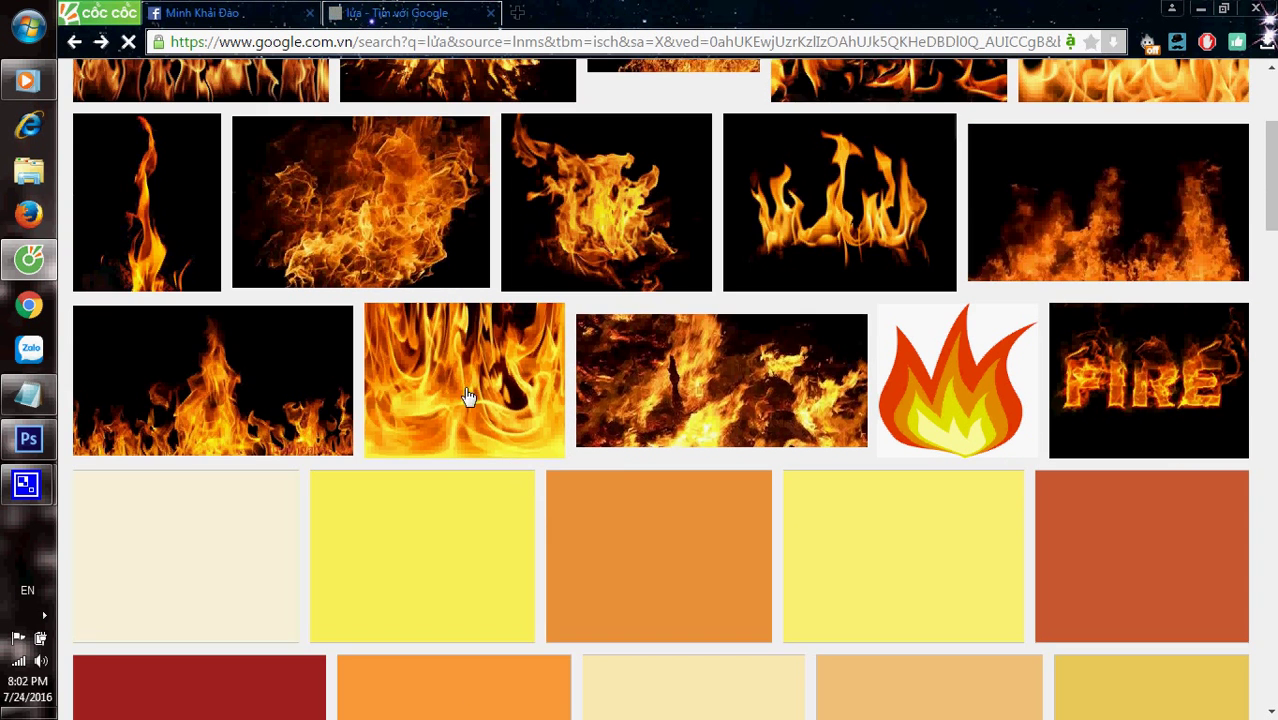
scroll(456, 387, "up", 1)
scroll(456, 386, "up", 1)
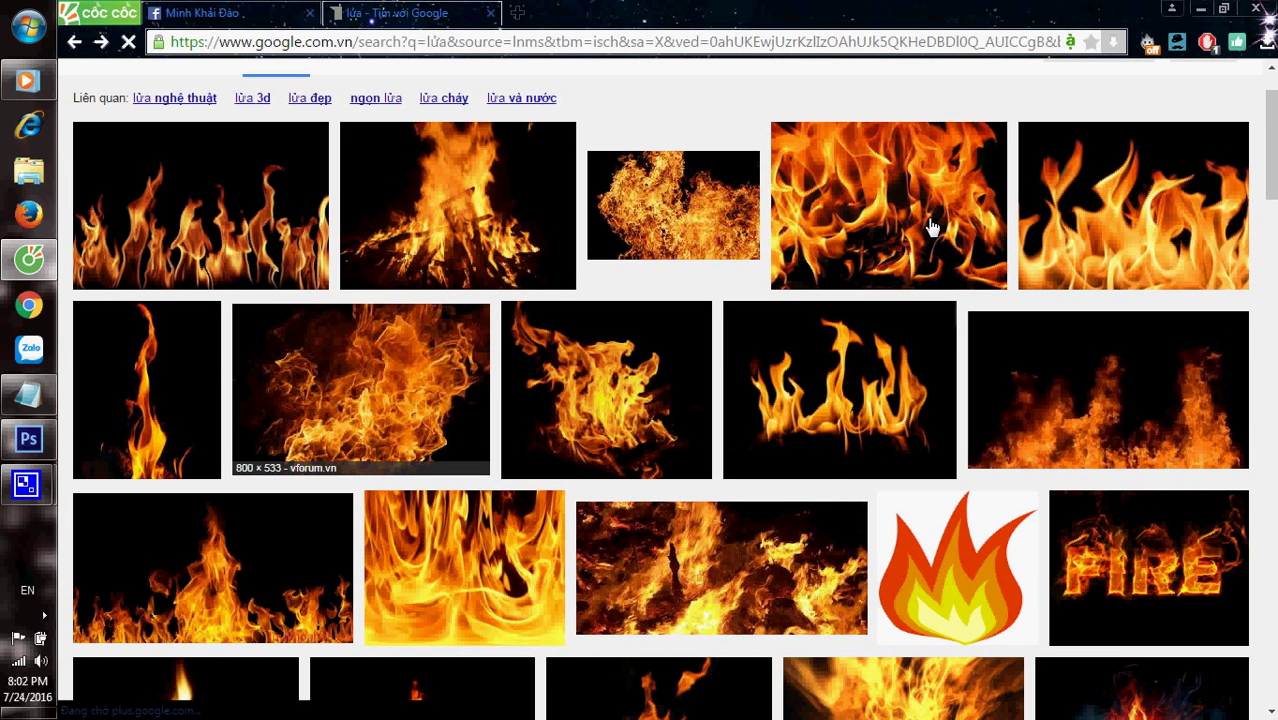
scroll(449, 548, "down", 2)
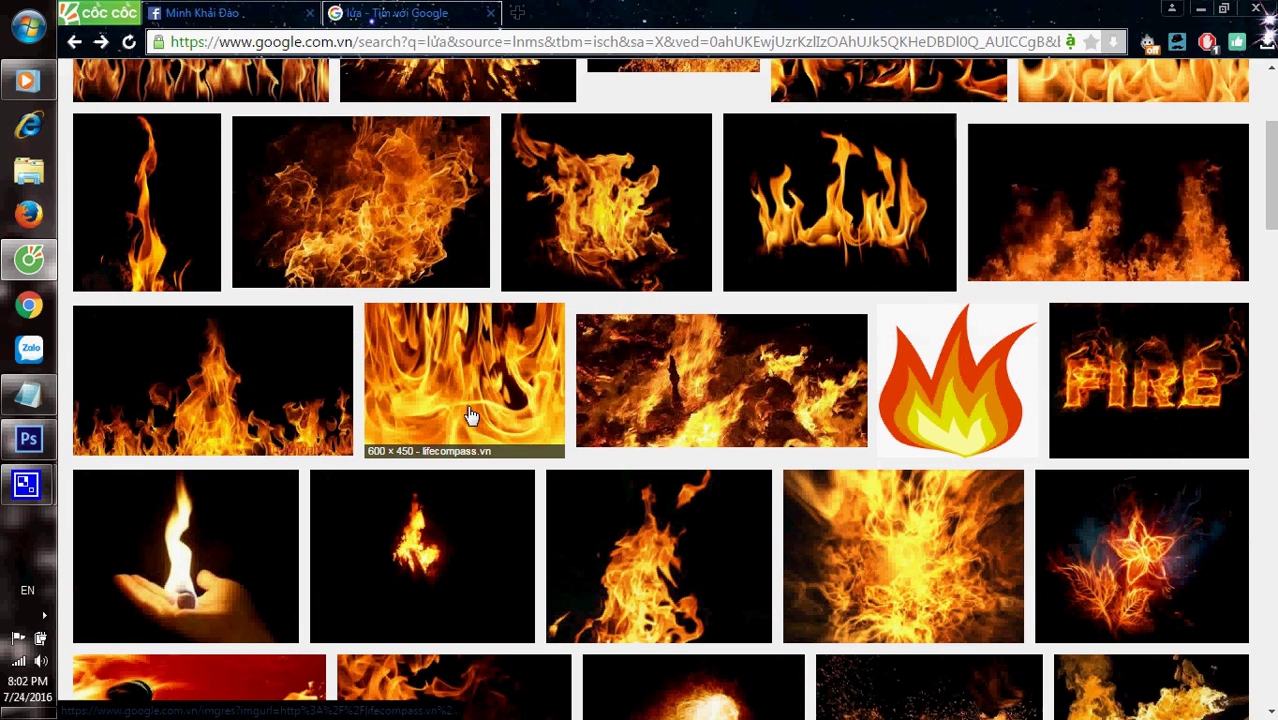
left_click(925, 586)
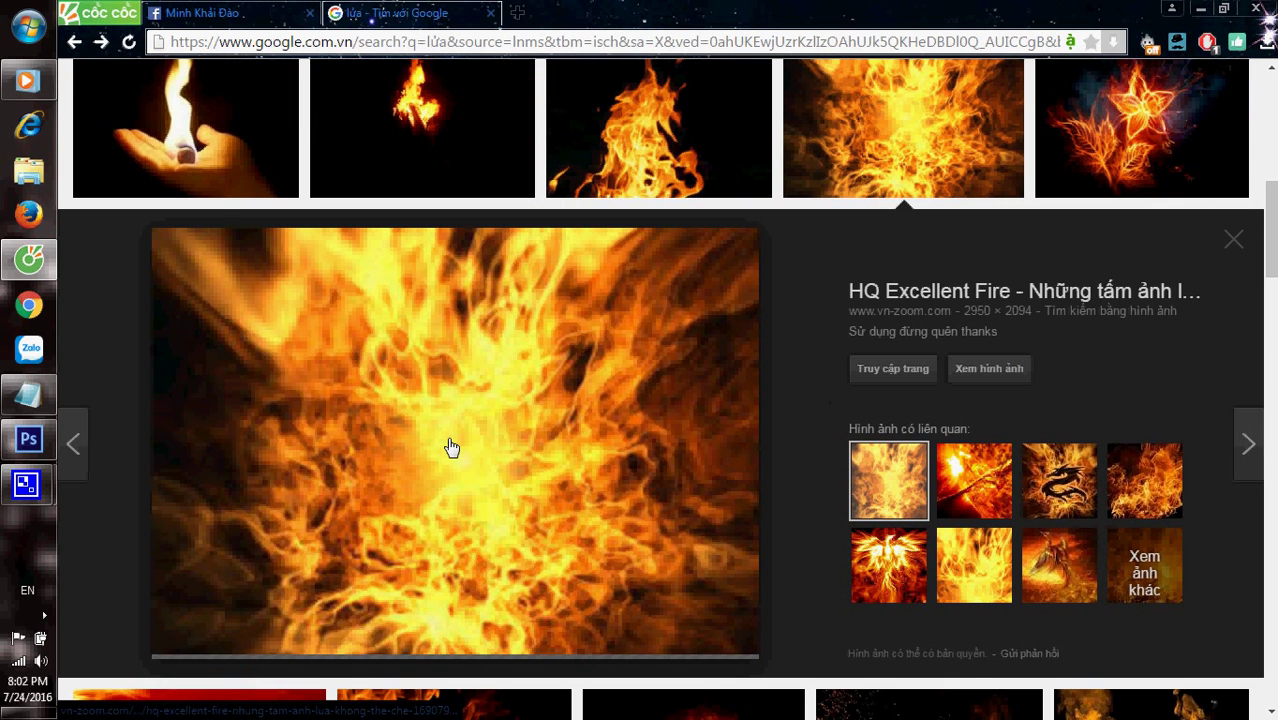
Save the previewed fire picture to the Desktop as the JPEG image v2VDN.
right_click(450, 443)
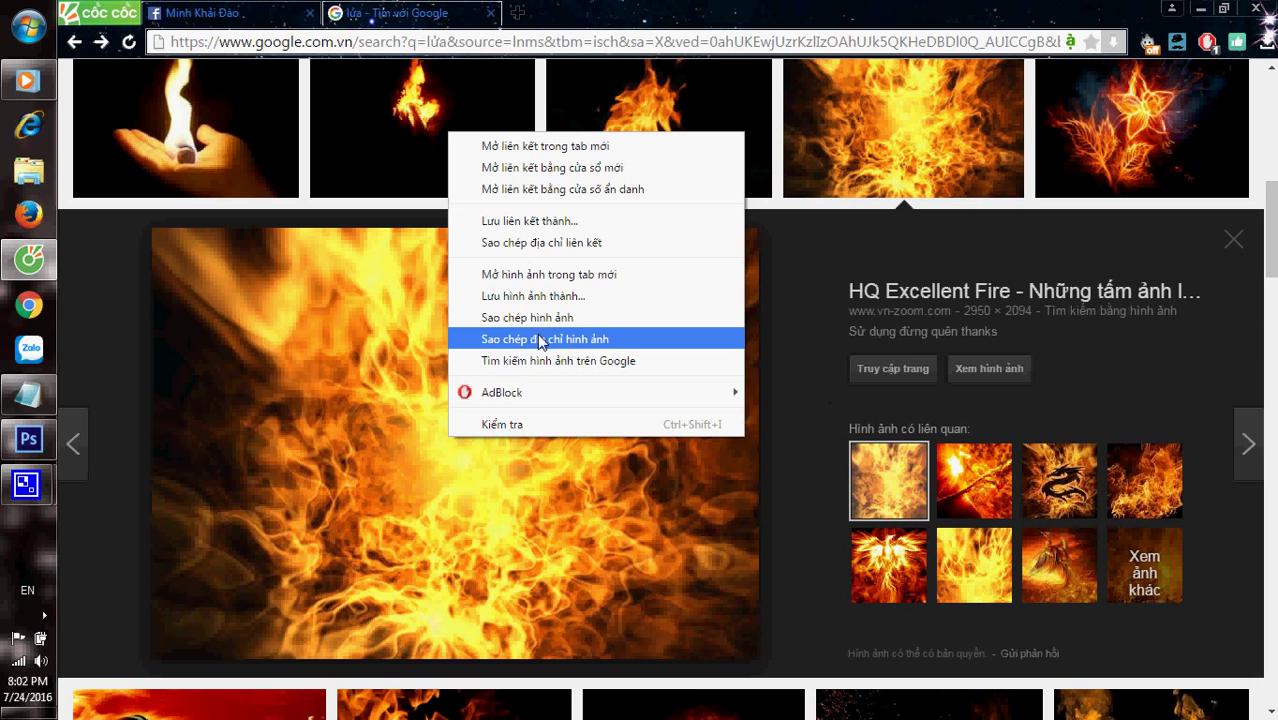
left_click(535, 297)
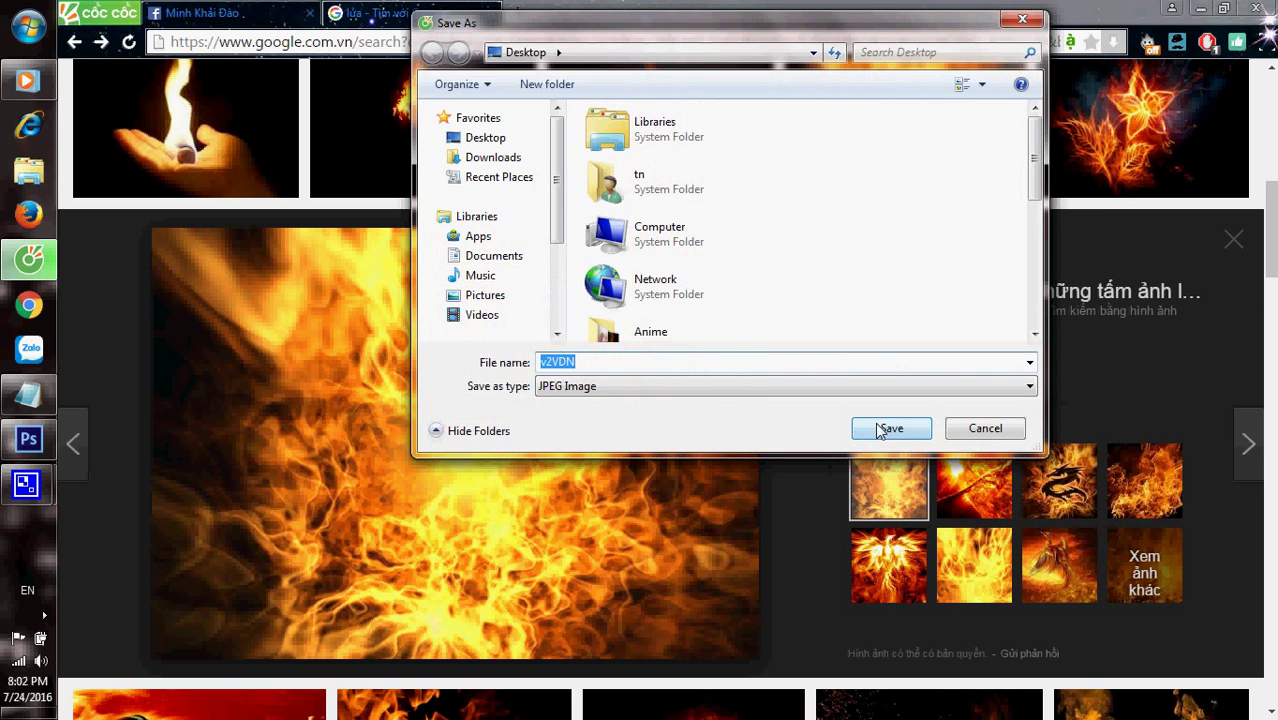
left_click(894, 432)
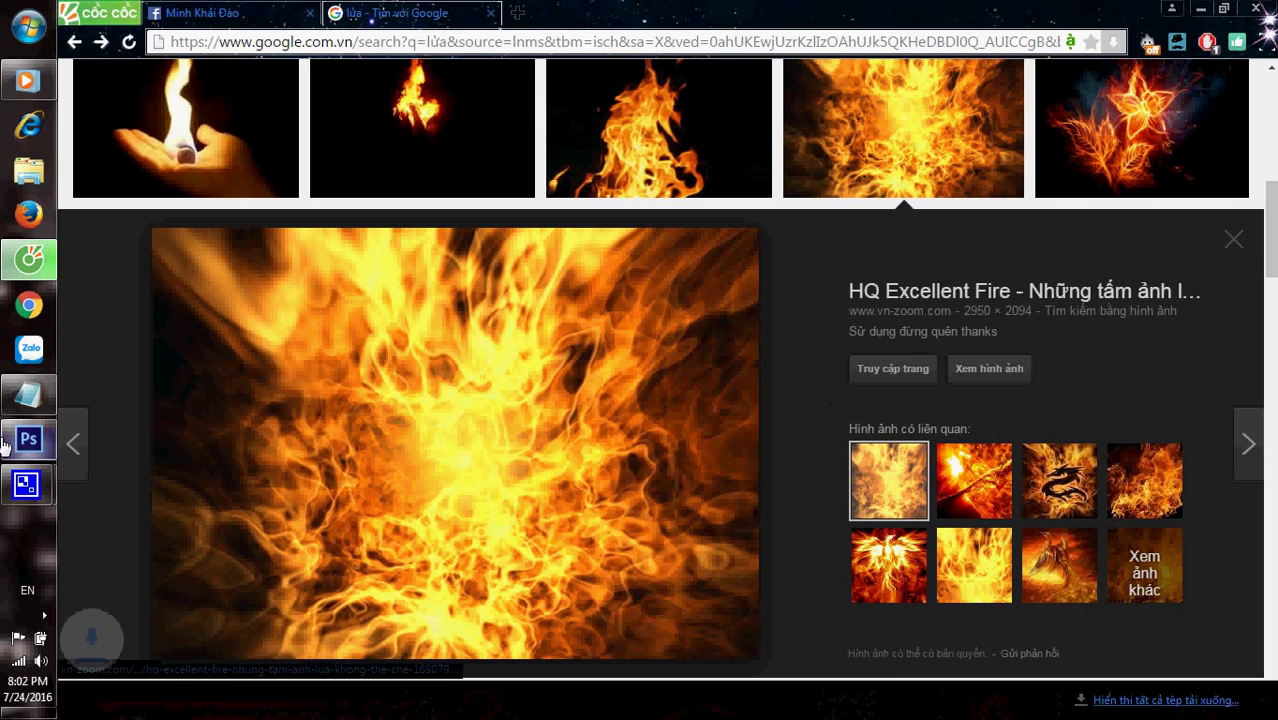
Switch to Photoshop and open the saved fire picture v2VDN.jpg.
left_click(14, 450)
left_click(108, 12)
mouse_move(144, 12)
left_click(128, 50)
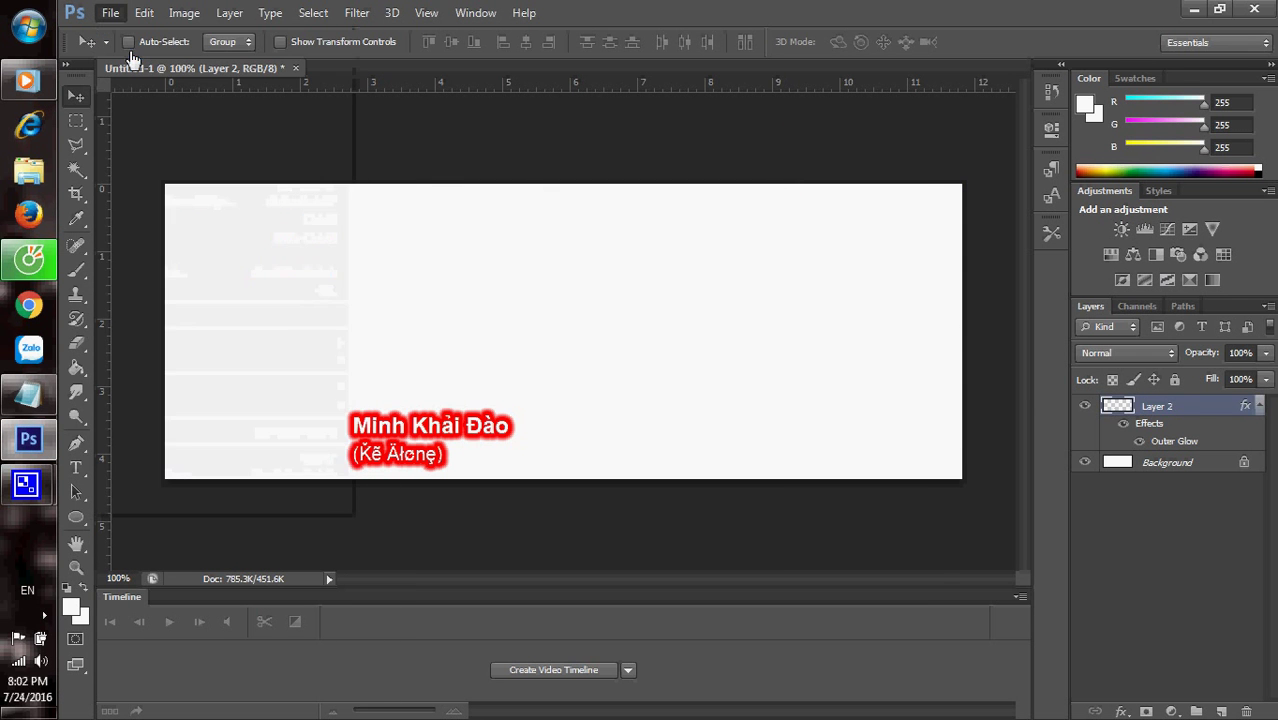
type("v")
left_click(662, 612)
left_click(882, 595)
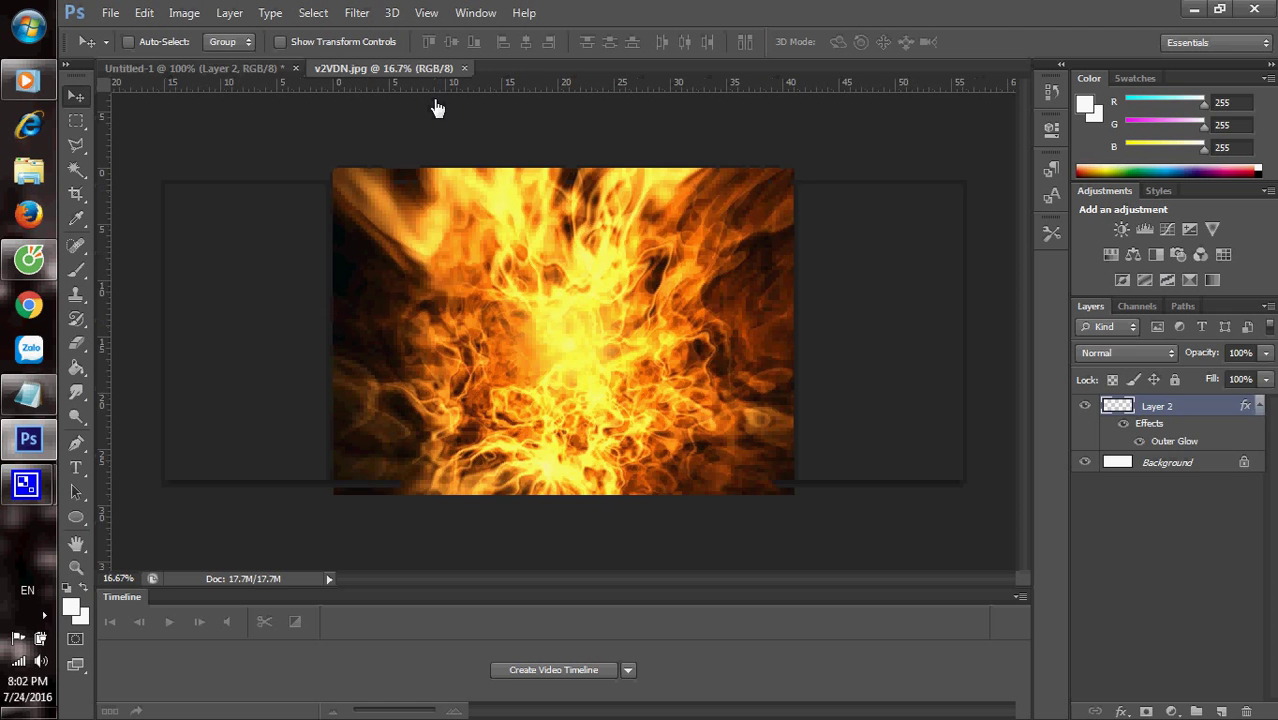
Paste the fire picture into the Untitled-1 document and shift it with Free Transform until its lower-left corner lies on the canvas.
left_click(215, 68)
key("ctrl+v")
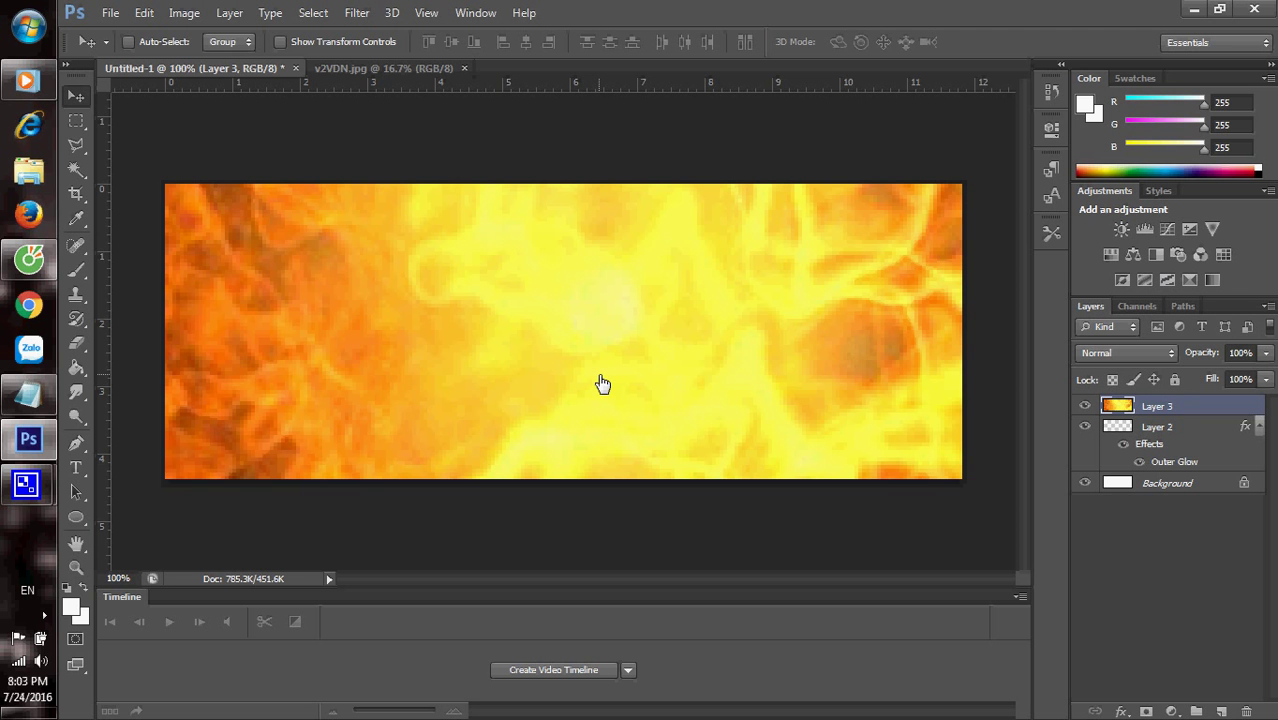
key("ctrl+t")
left_click_drag(448, 399, 498, 195)
left_click_drag(491, 257, 571, 134)
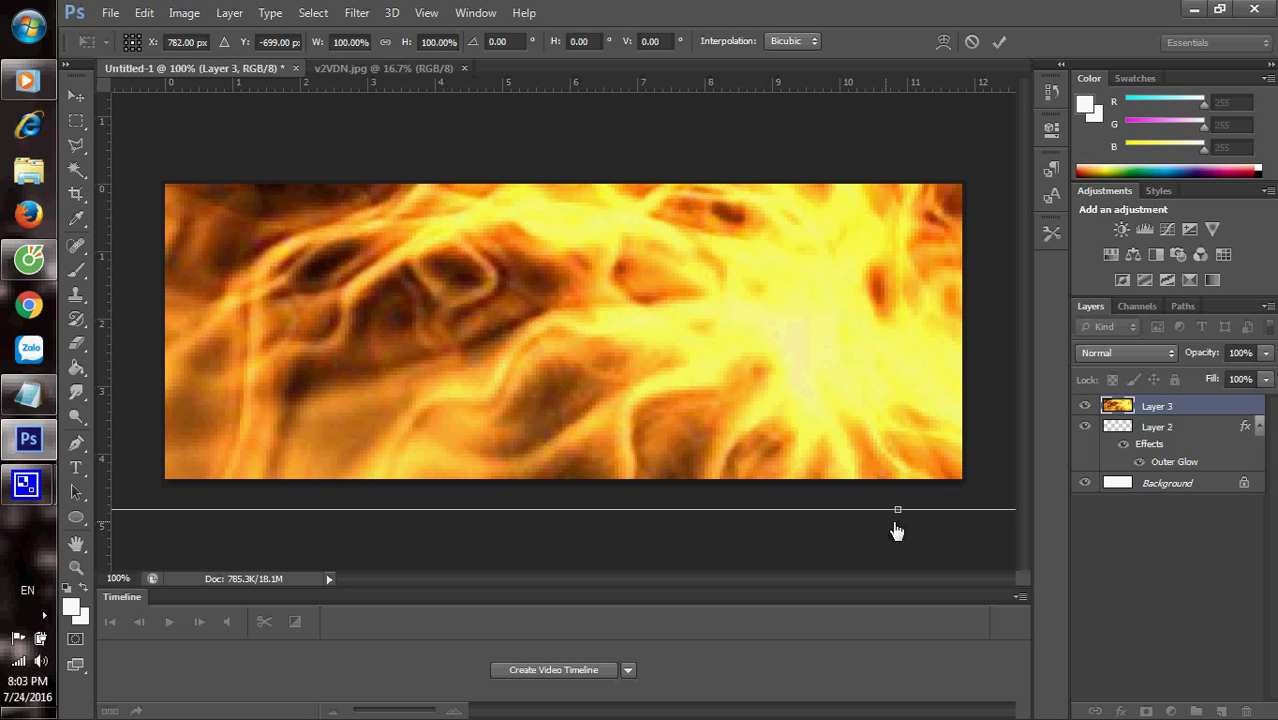
left_click_drag(474, 408, 1028, 416)
left_click_drag(385, 371, 962, 404)
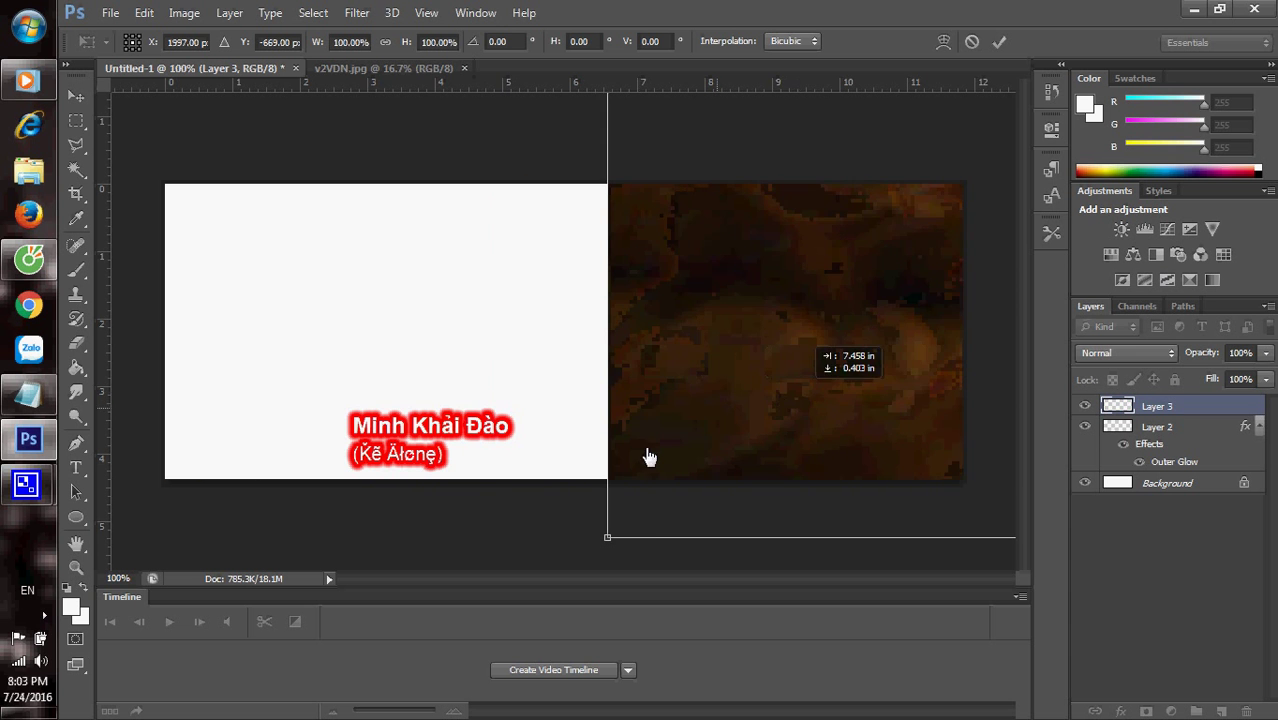
Scale the fire layer down to about 11.83% width and 21.20% height and place it over the canvas.
left_click_drag(655, 549, 203, 494)
left_click_drag(285, 447, 314, 486)
left_click_drag(220, 498, 668, 258)
left_click_drag(768, 188, 265, 457)
left_click_drag(146, 510, 509, 272)
left_click_drag(670, 230, 517, 392)
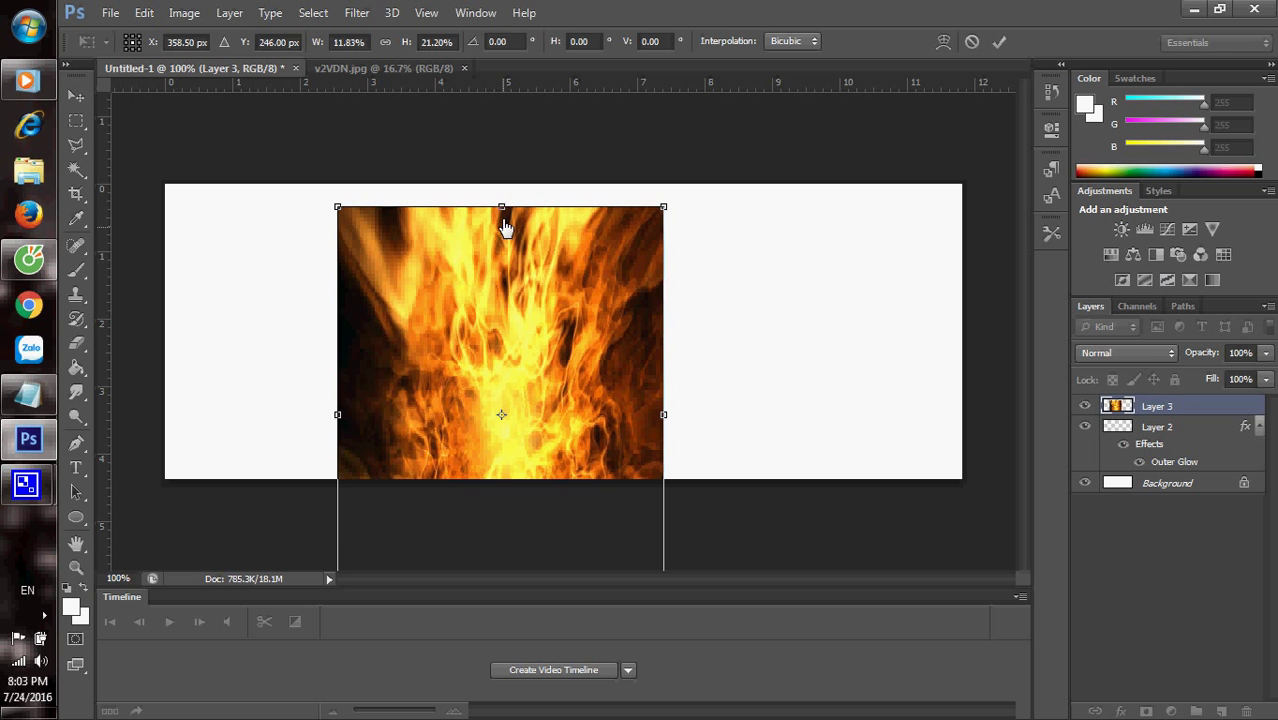
Stretch the fire layer to cover the whole canvas, about 28.85% width and 15.04% height, and apply the transform.
left_click_drag(501, 207, 501, 487)
left_click_drag(579, 486, 635, 236)
left_click_drag(733, 286, 968, 312)
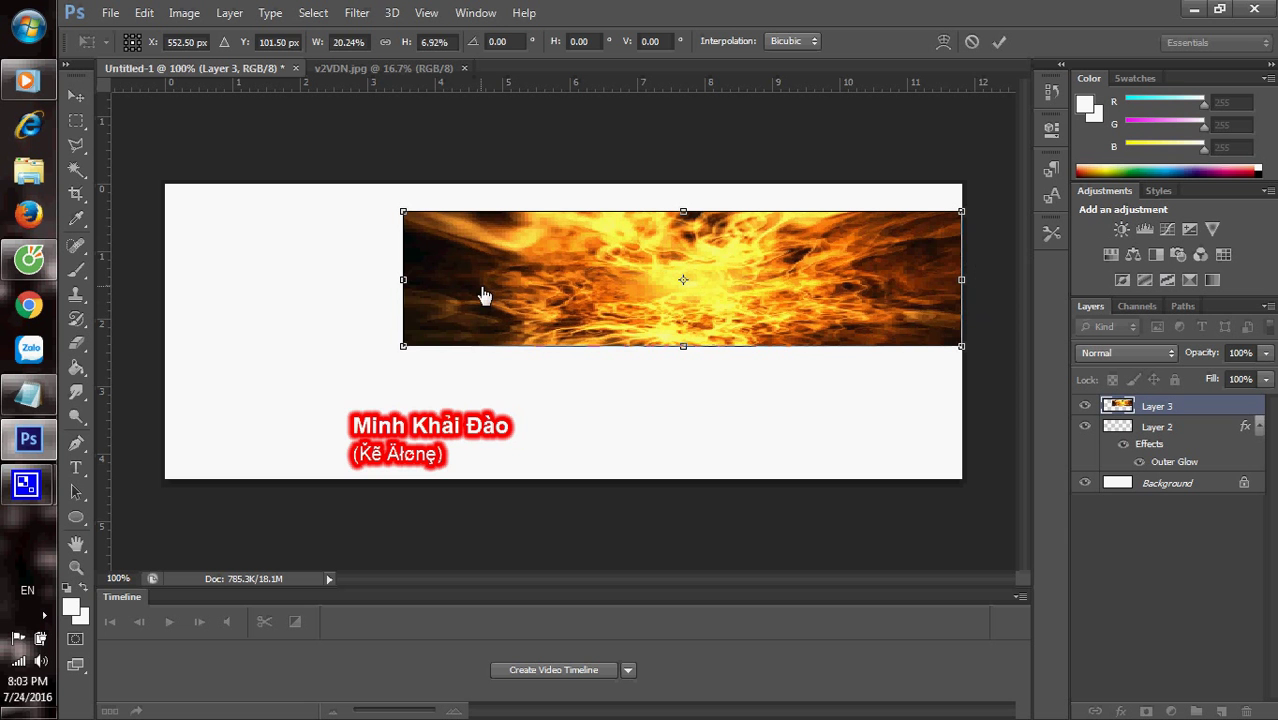
left_click_drag(404, 280, 166, 273)
left_click_drag(565, 350, 560, 495)
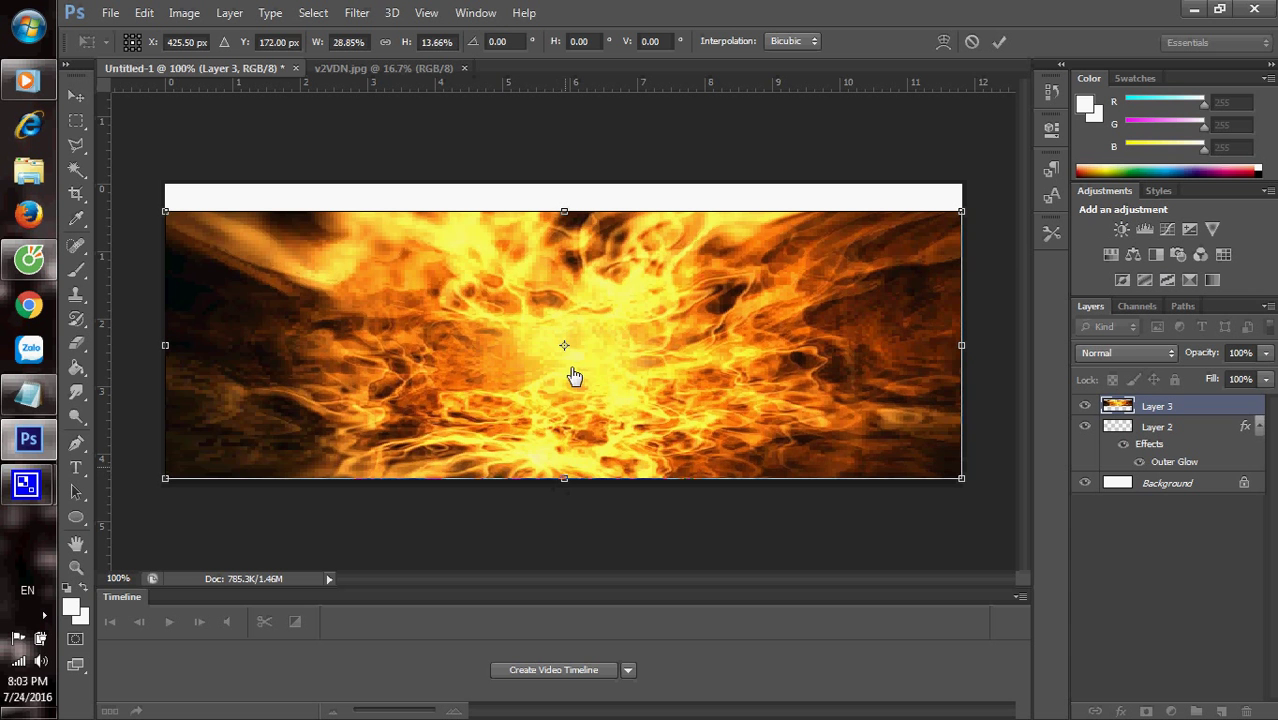
left_click_drag(571, 217, 574, 194)
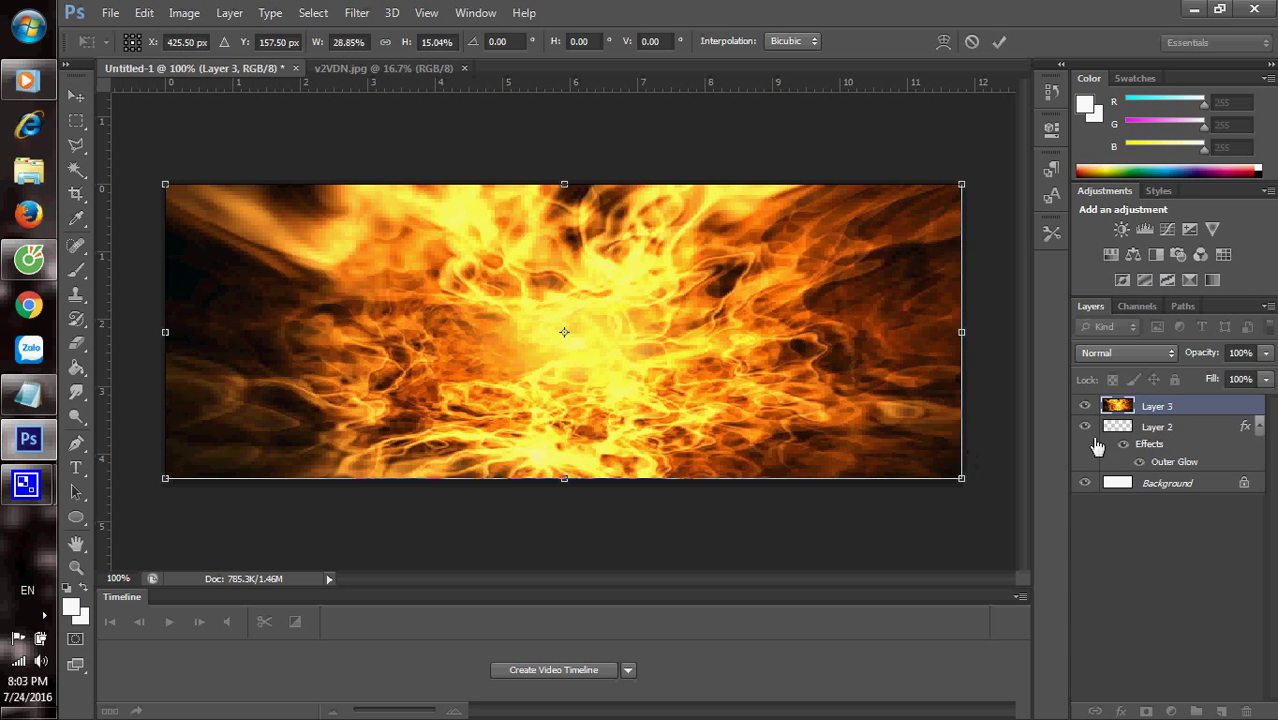
key("v")
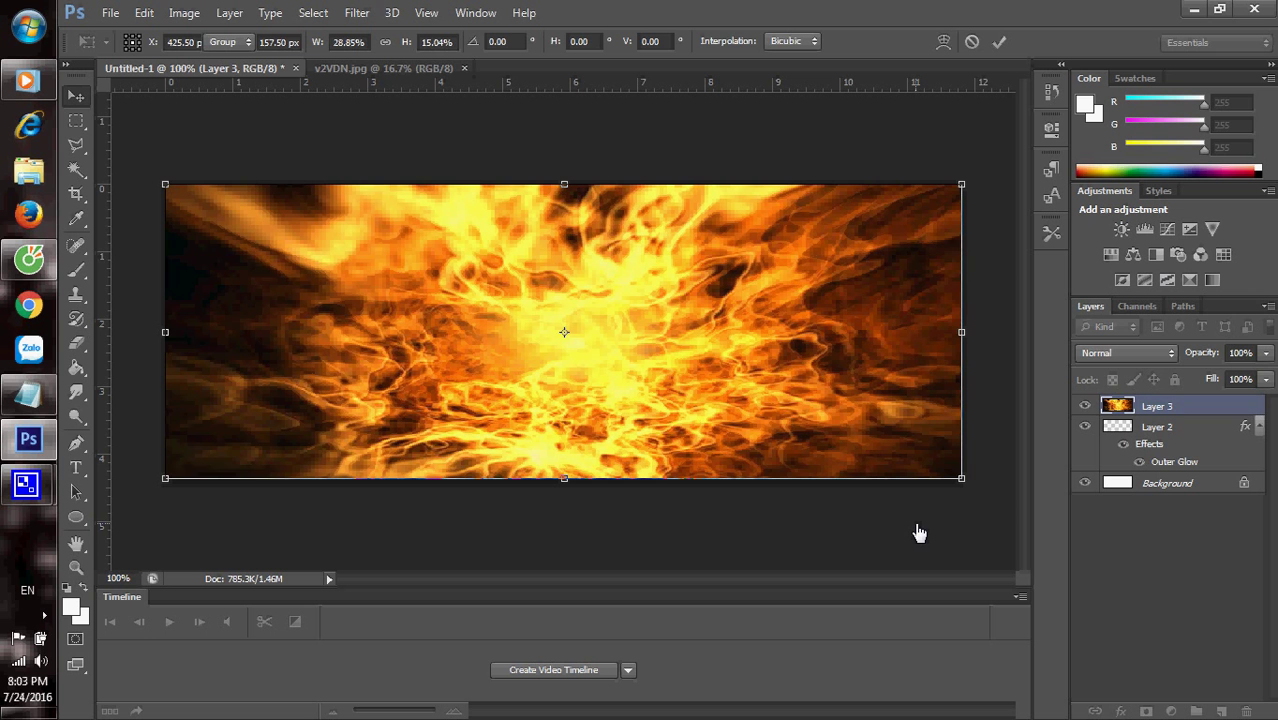
key("Return")
Move the glowing name layer above the fire layer and merge the fire layer with the Background.
left_click_drag(1180, 431, 1164, 410)
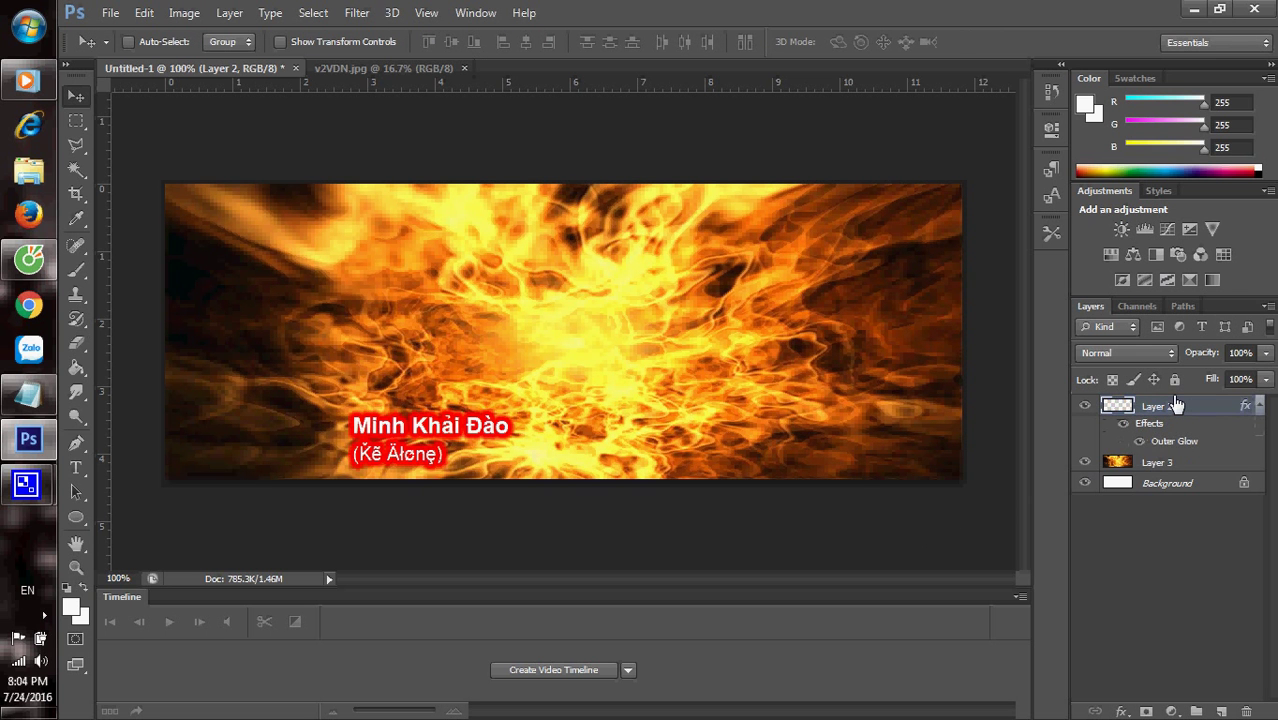
left_click(1158, 465)
right_click(1158, 465)
left_click(1195, 545)
left_click(1170, 490)
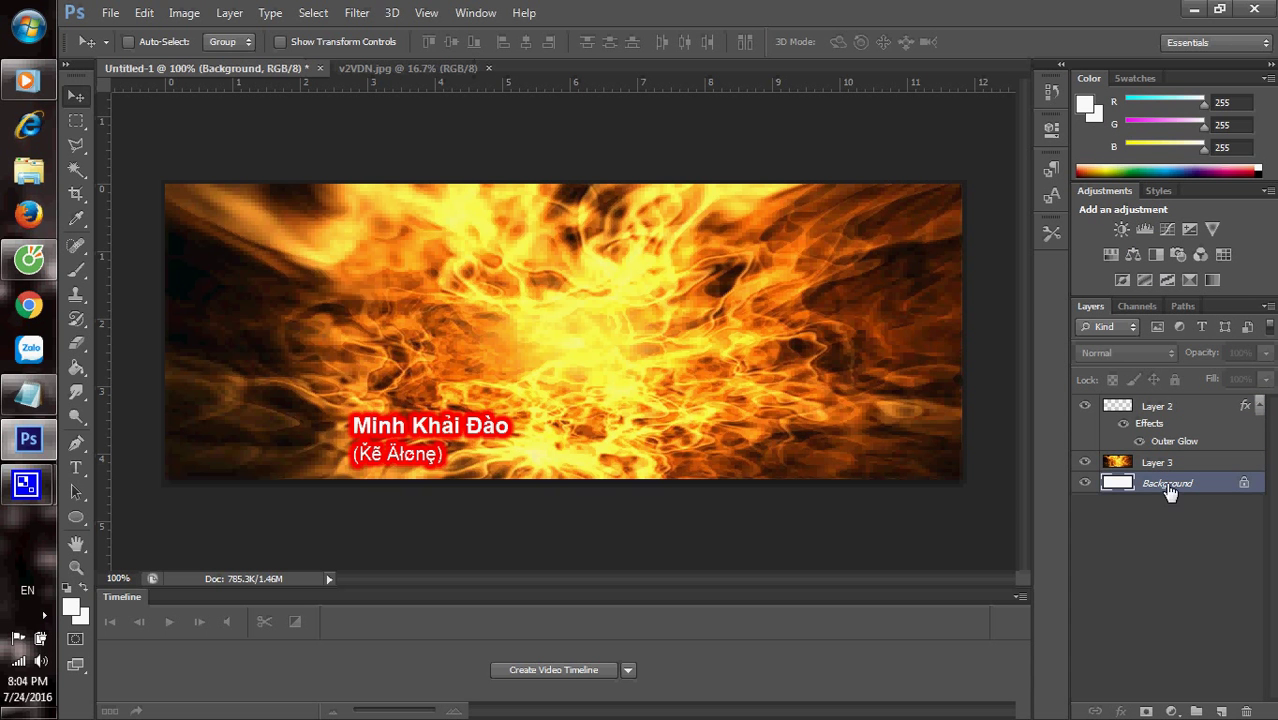
left_click(1172, 464)
left_click(1178, 487, "ctrl")
key("ctrl+e")
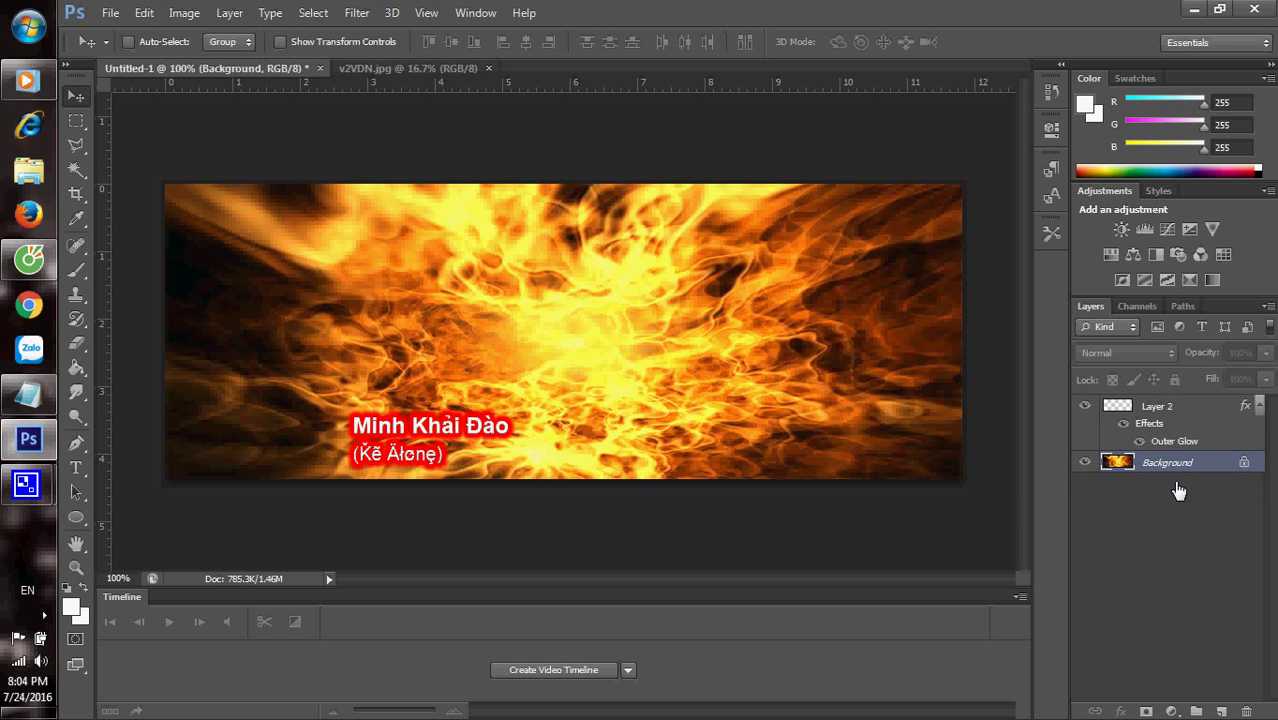
Note in Notepad that only saving remains, then add "Rất cảm ơn các bạn đã theo dõi và đừng quen like và đăng kí nhé".
left_click(20, 410)
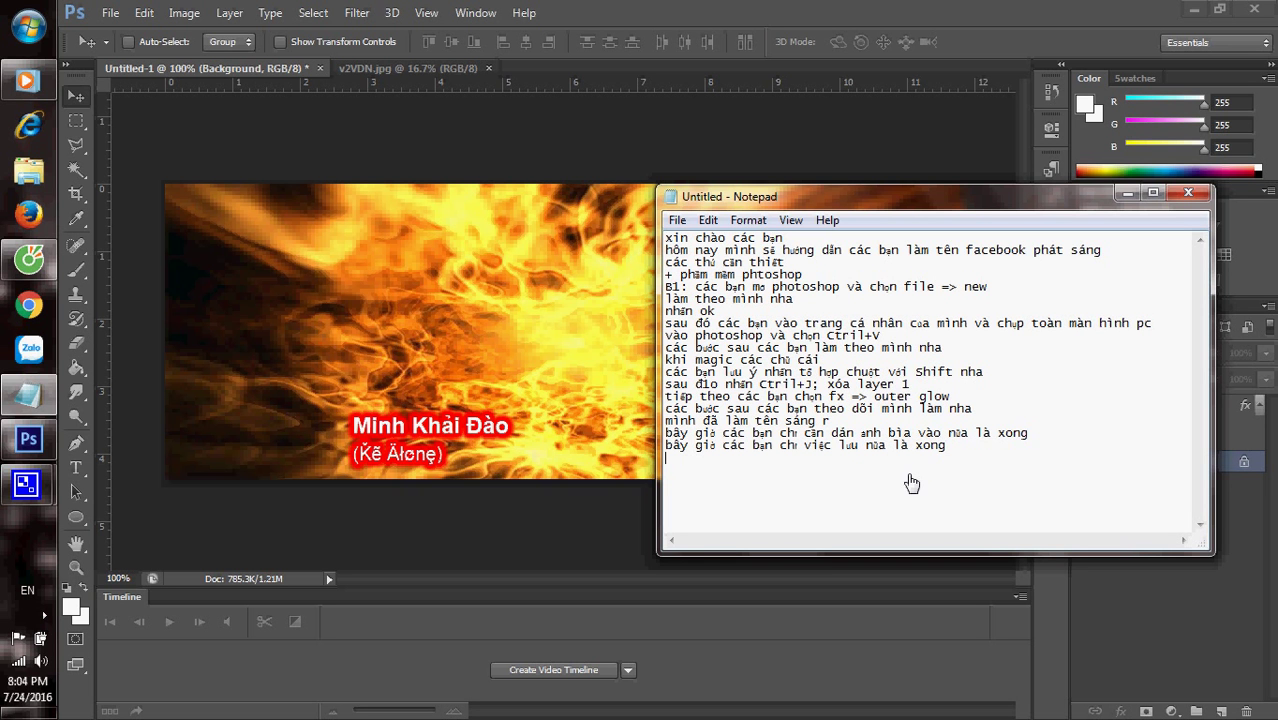
type("ất cảm ơn cá")
type("c bạn")
type(" đa")
type(" theo dơi")
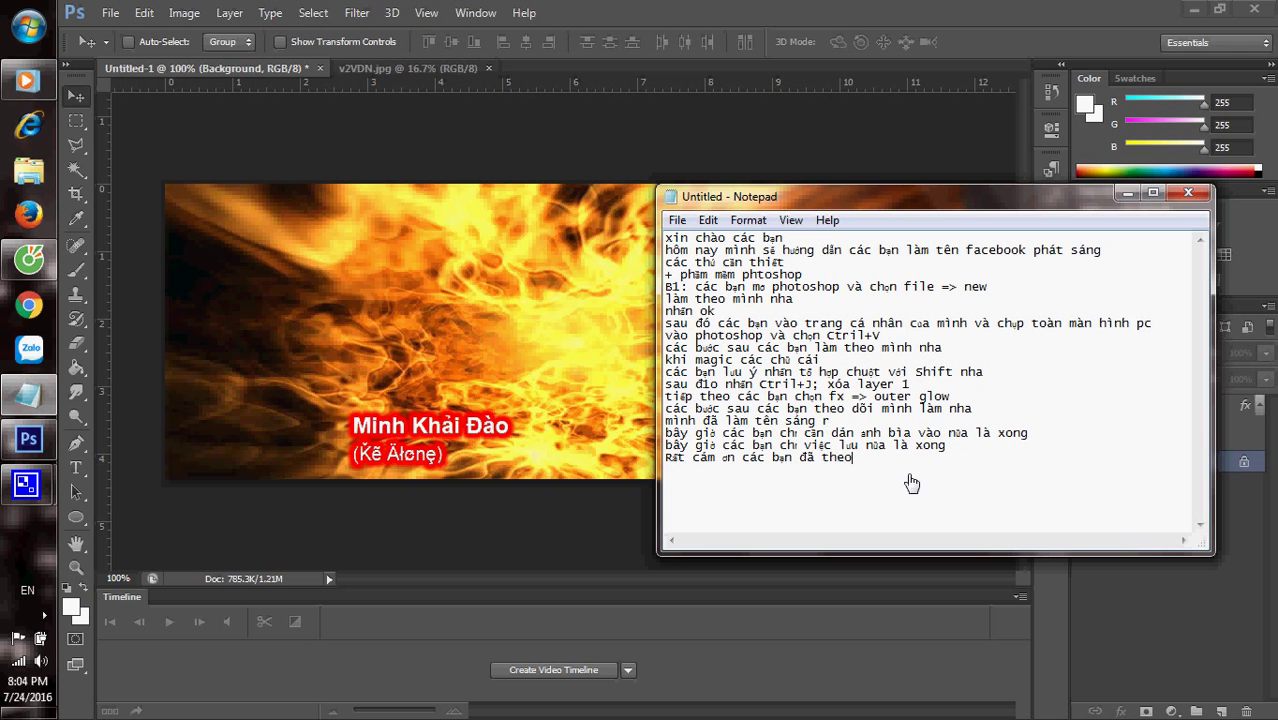
key("BackSpace")
key("BackSpace")
type("õi và đu")
type("wngf quen")
type(" like ")
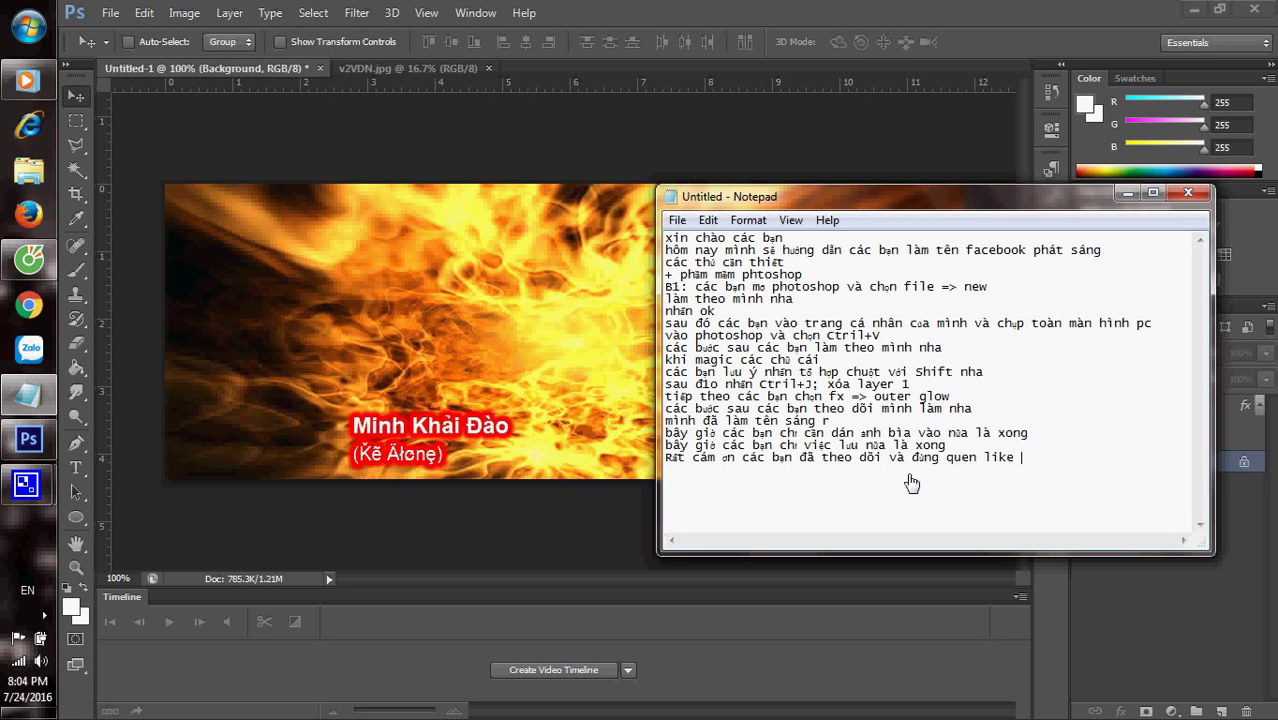
type("và đăng kí nhemọi ")
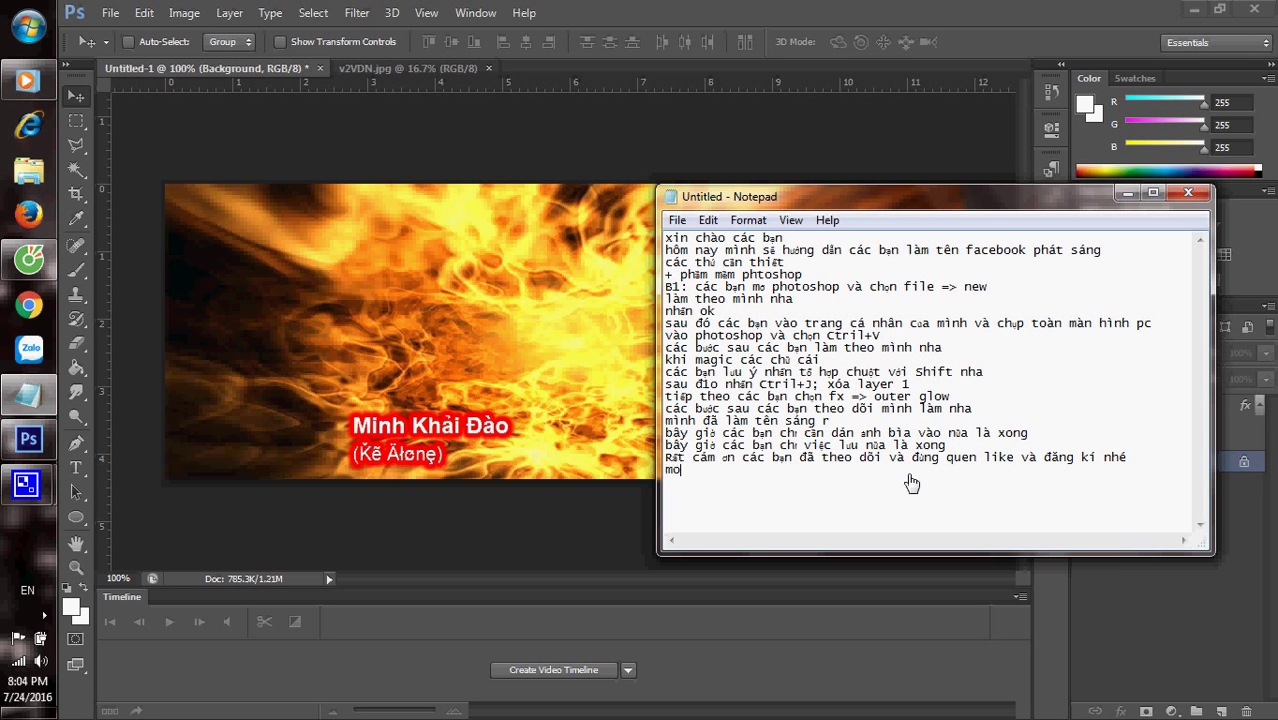
Complete the next Notepad line as "mọi thắc mắc các bạn có thể bình luật phía dưới", correcting the garbled words.
type("thă")
type("c ma81cca1c ")
type("bạn có th")
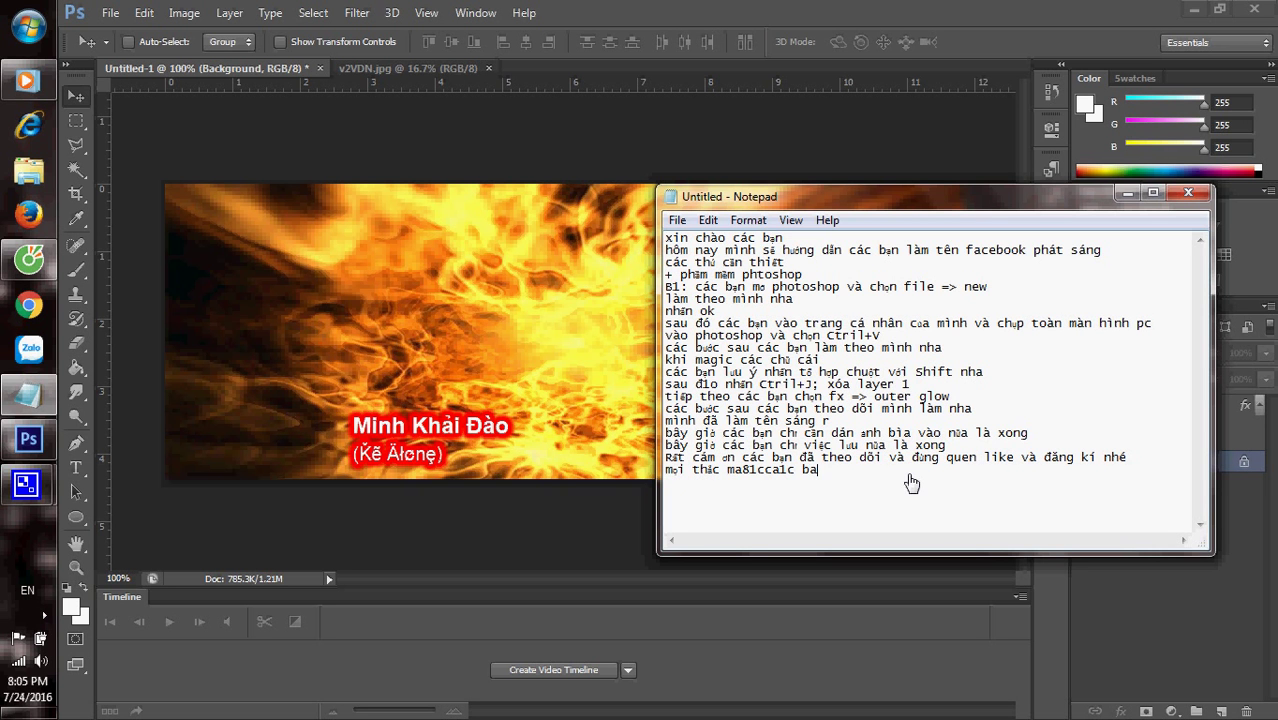
type("ể")
key("BackSpace")
key("BackSpace")
key("BackSpace")
key("BackSpace")
key("BackSpace")
key("BackSpace")
key("BackSpace")
key("BackSpace")
key("BackSpace")
key("BackSpace")
key("BackSpace")
key("BackSpace")
key("BackSpace")
key("BackSpace")
key("BackSpace")
key("BackSpace")
key("BackSpace")
key("BackSpace")
key("BackSpace")
type("a81c")
type(" các bạn ")
type("có thể ")
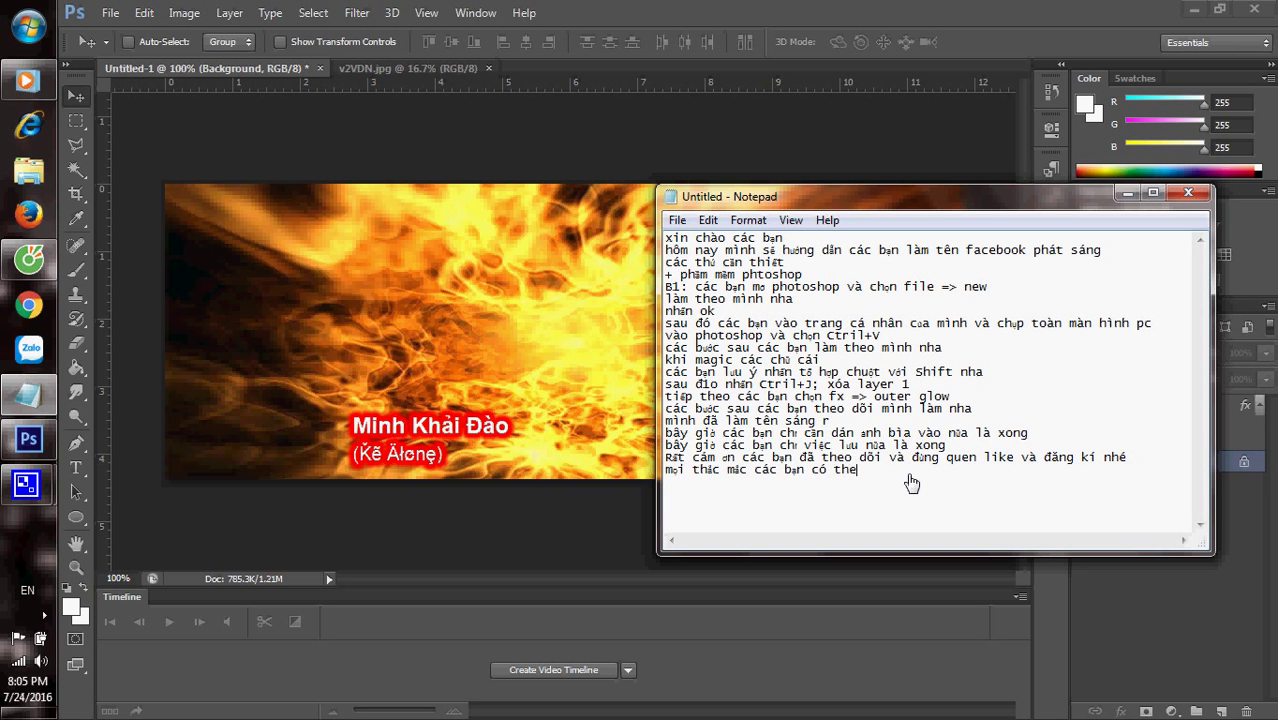
type("bình luận")
type(" phí dưới")
left_click(955, 470)
type("a")
Add the closing Notepad line "mình sde4 phải đáp mọi thắc mắc của các bạn".
type("minh sde4 phai đa")
type("p mọi thắc ")
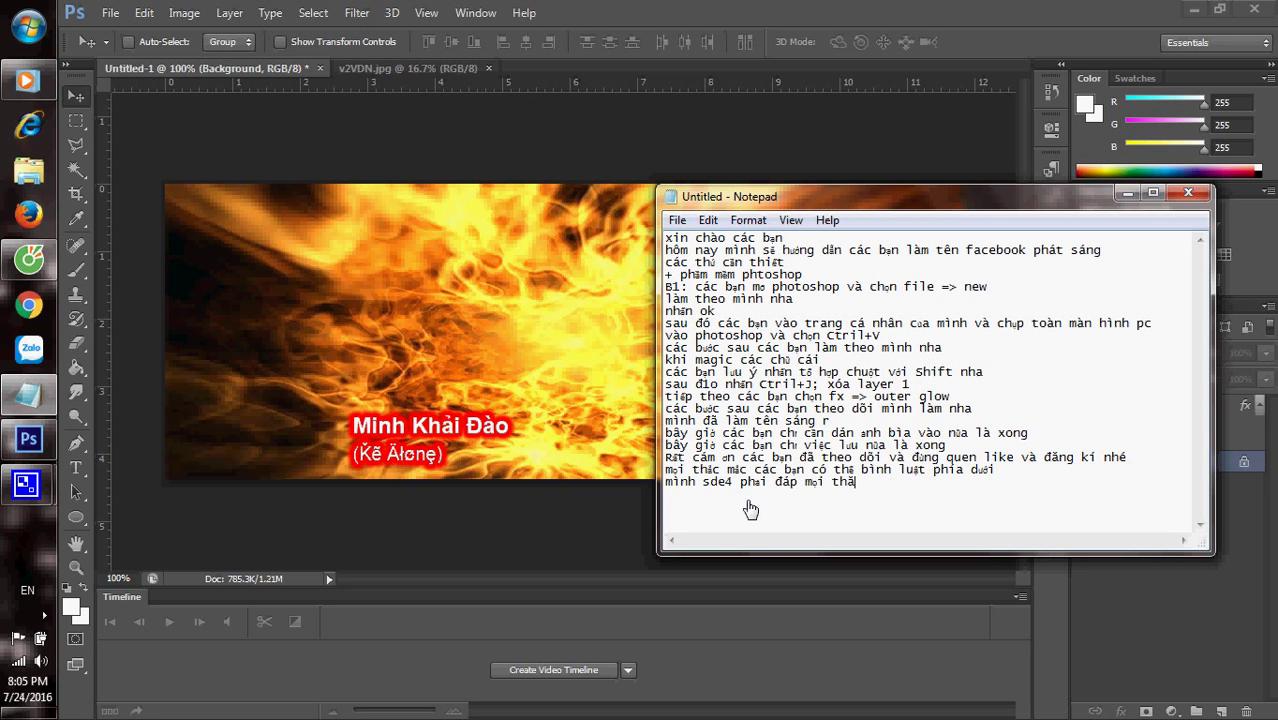
type("mắc c")
type("ua các ba")
type("n")
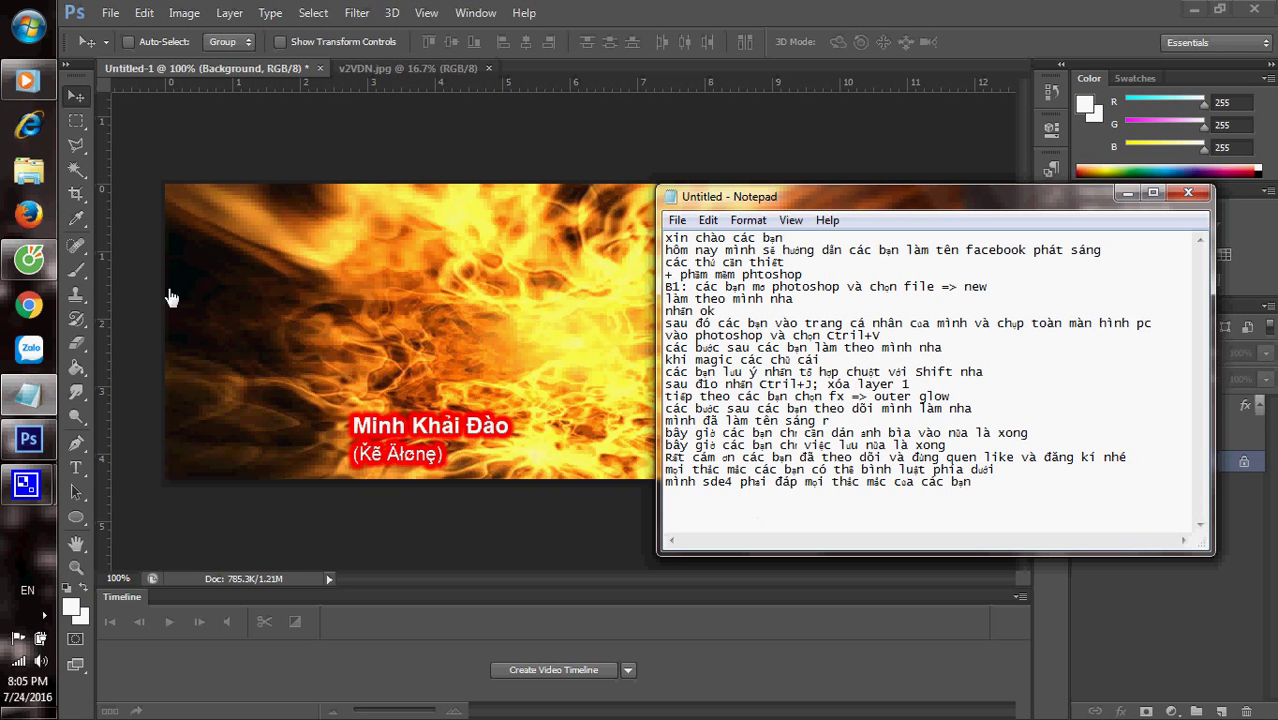
Bring up the CamStudio recorder window.
left_click(44, 615)
left_click(95, 627)
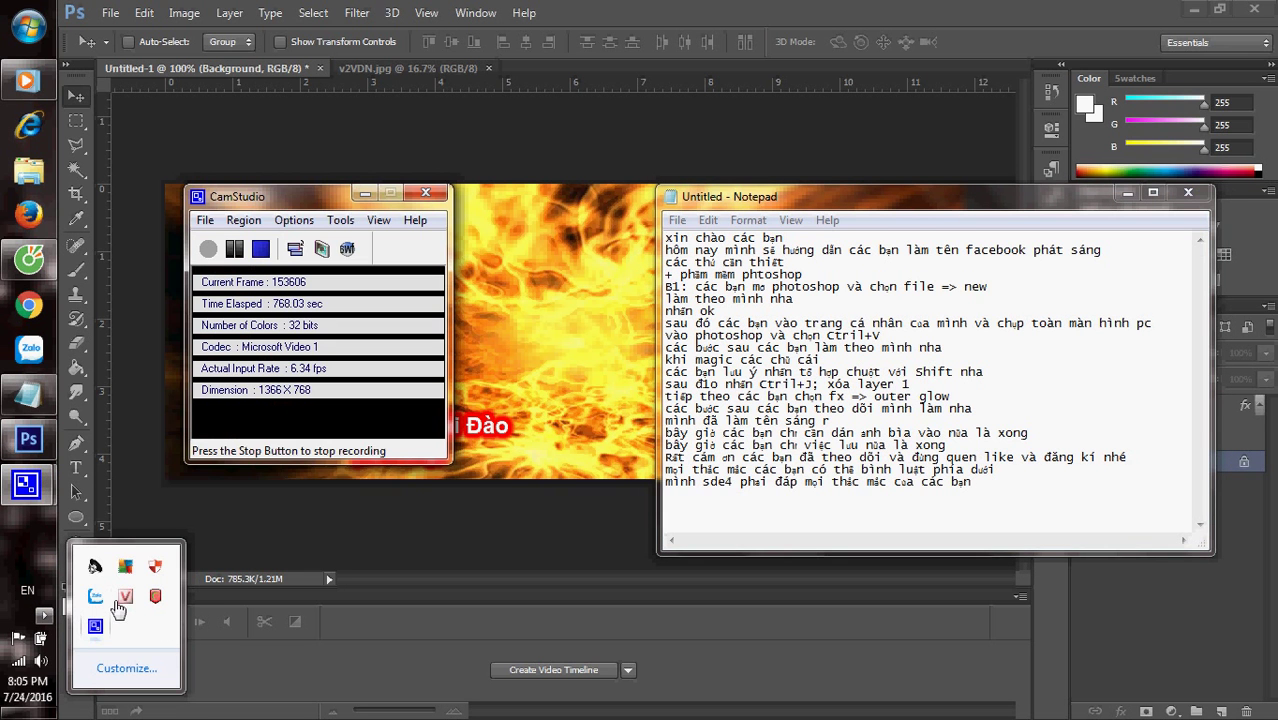